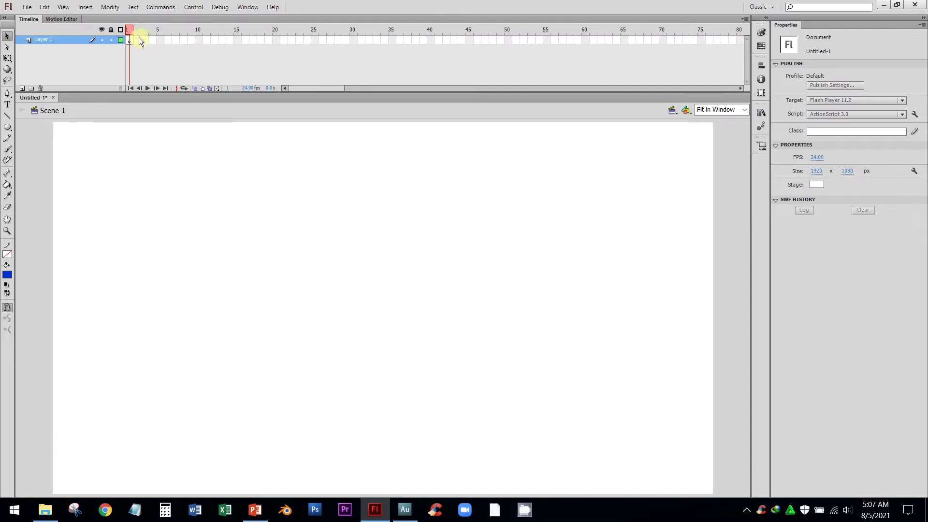
Step: Try the Tiny frame size in the timeline and restore the Medium size
click(746, 20)
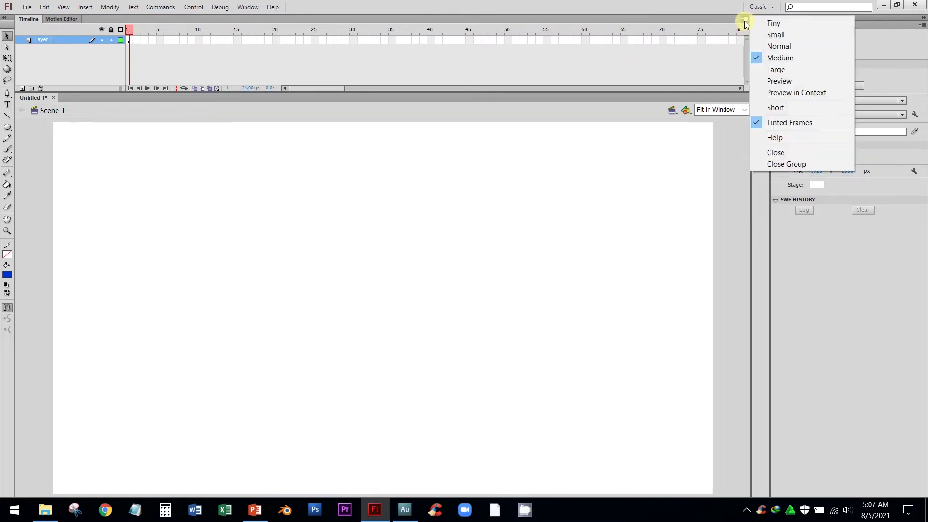
click(769, 23)
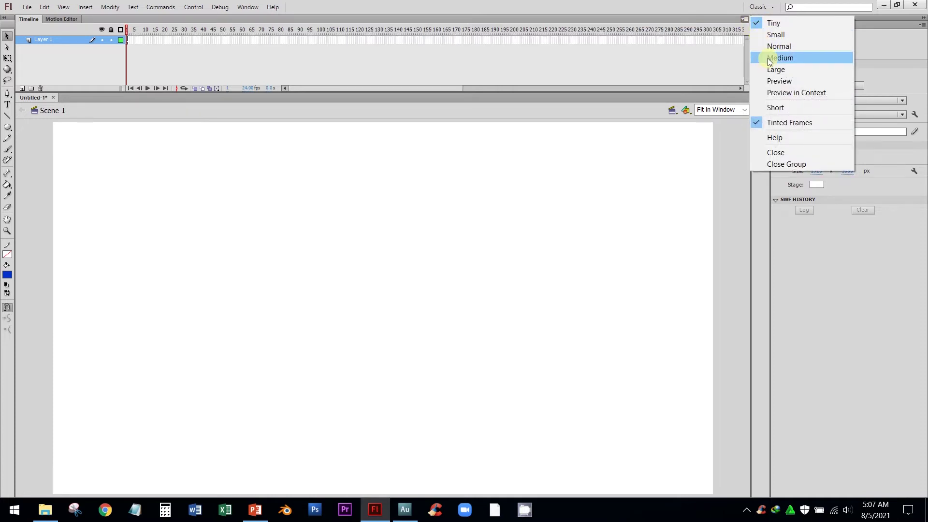
click(769, 58)
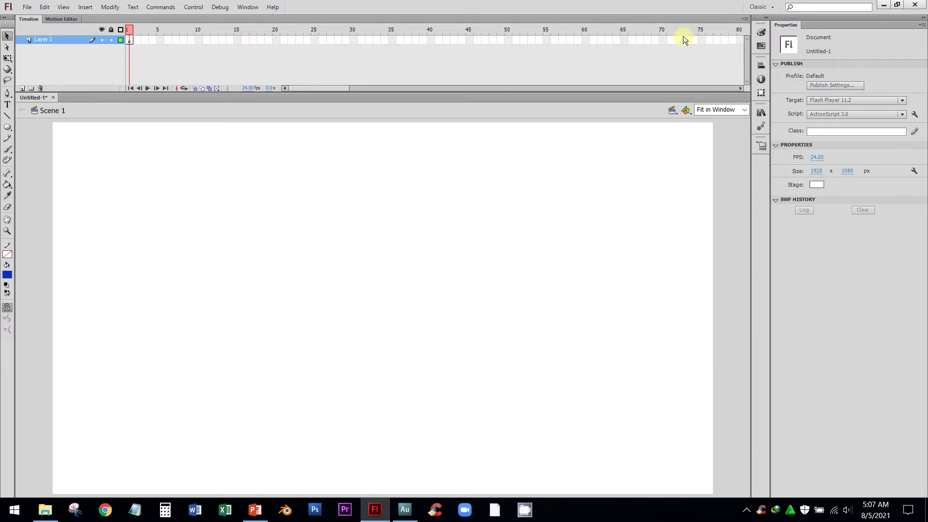
click(744, 18)
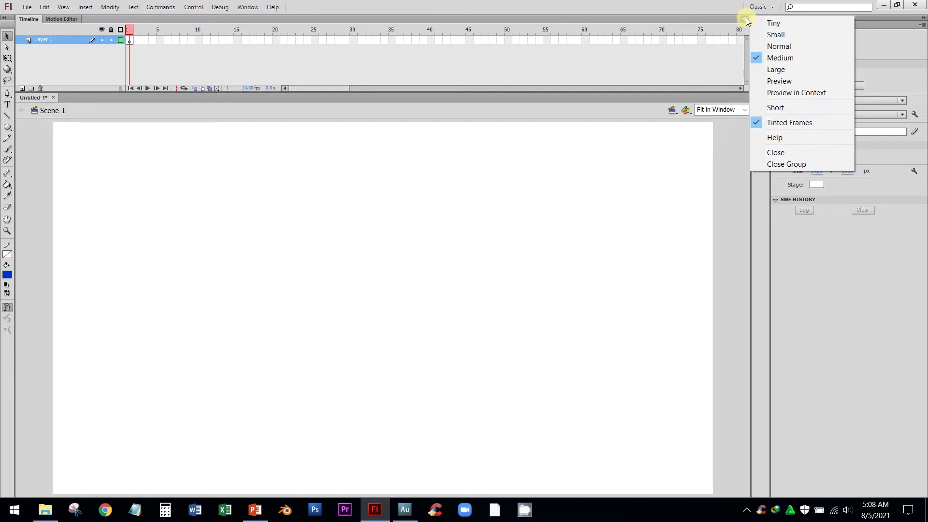
click(745, 21)
click(744, 21)
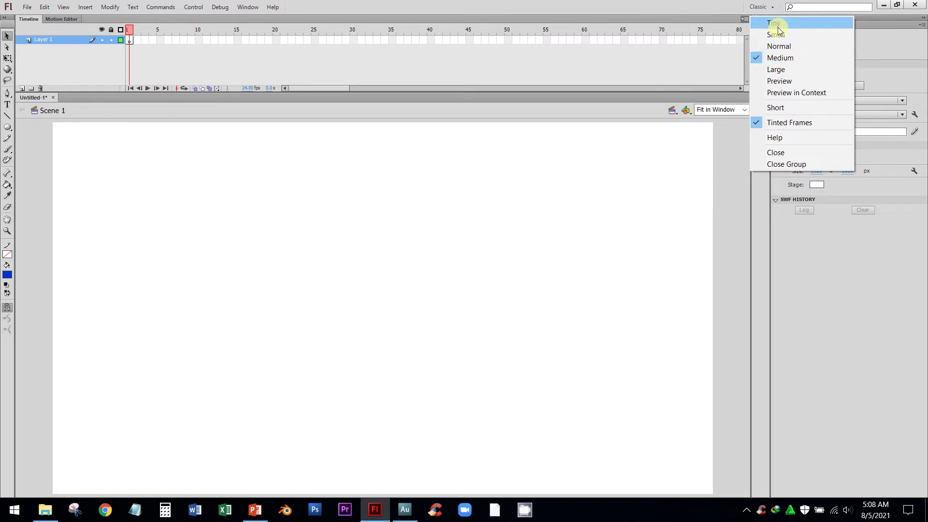
click(778, 58)
Step: Set the timeline's frame display size to Large
click(255, 510)
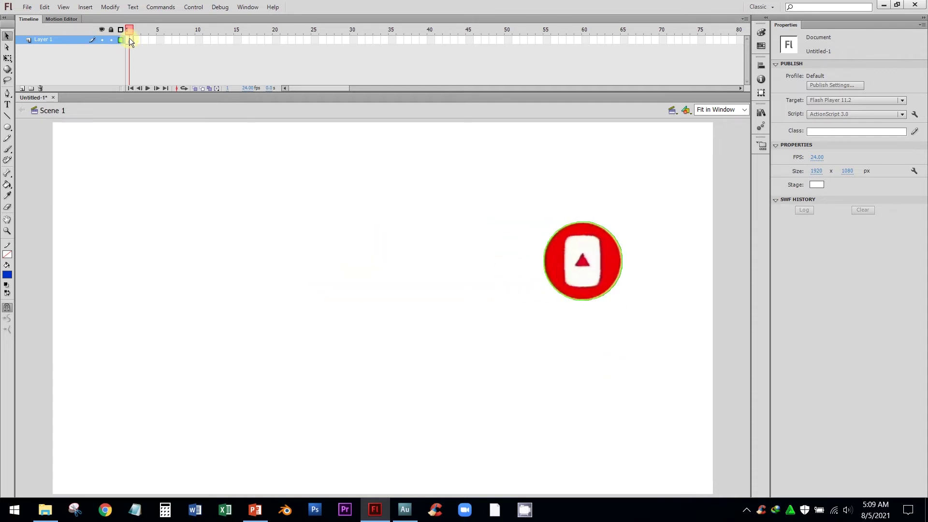
click(745, 21)
click(768, 66)
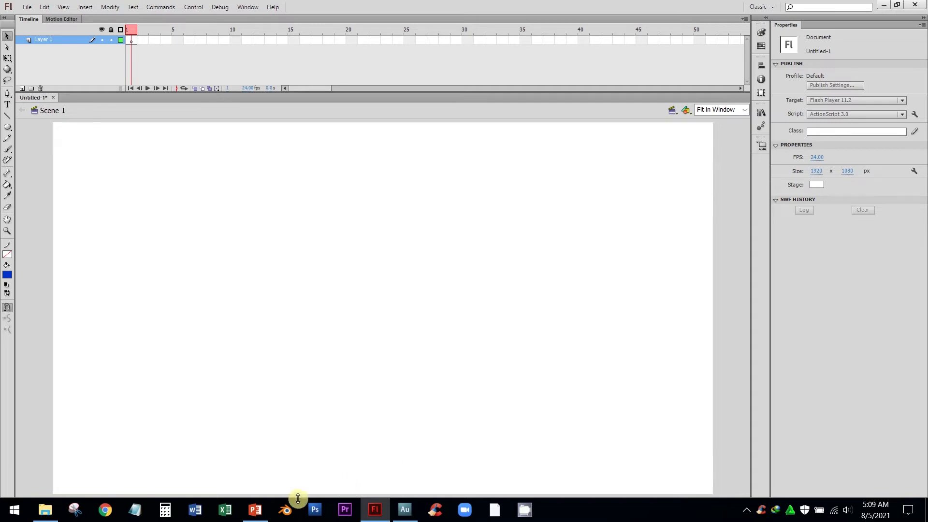
click(256, 510)
Step: Draw a solid blue circle about 282 px in diameter in the upper-left part of the stage on frame 1
click(7, 126)
drag(218, 183, 314, 280)
click(7, 47)
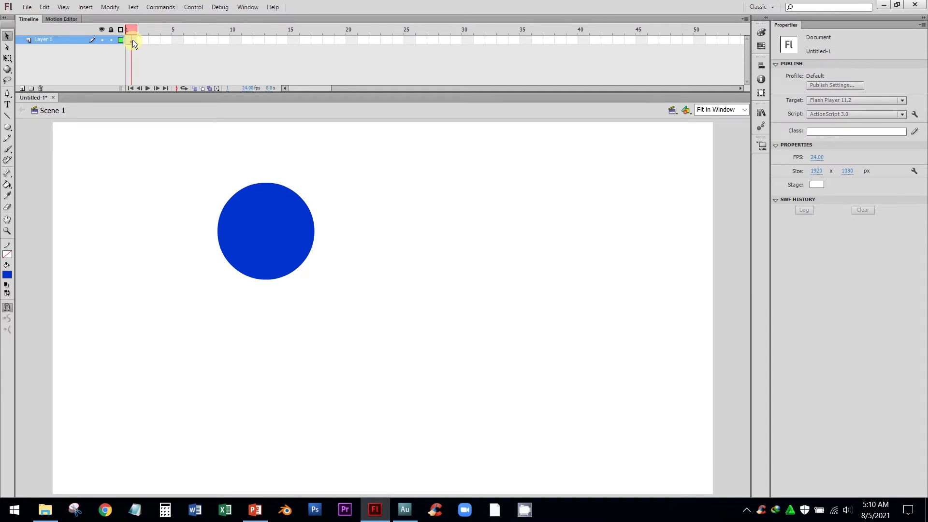
Step: Select the blue circle and then Layer 1 to view their properties, and reselect the circle
click(280, 227)
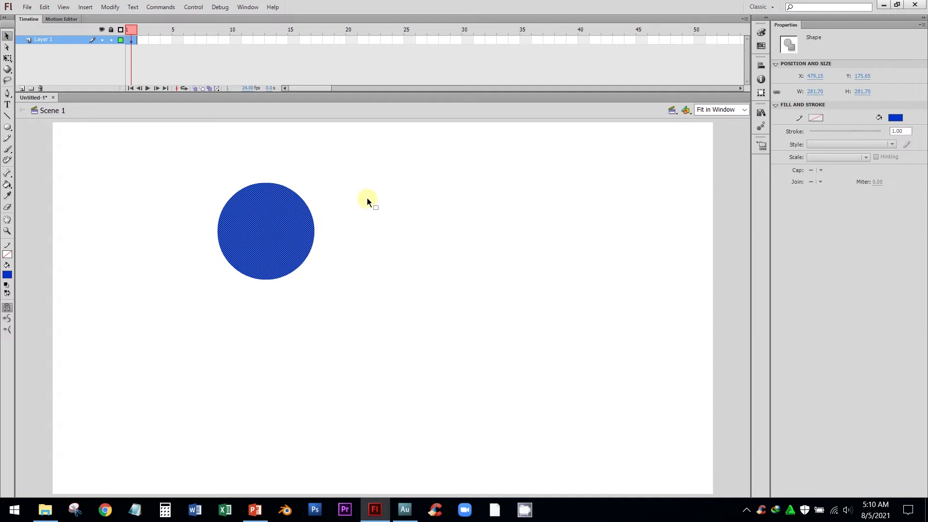
click(63, 40)
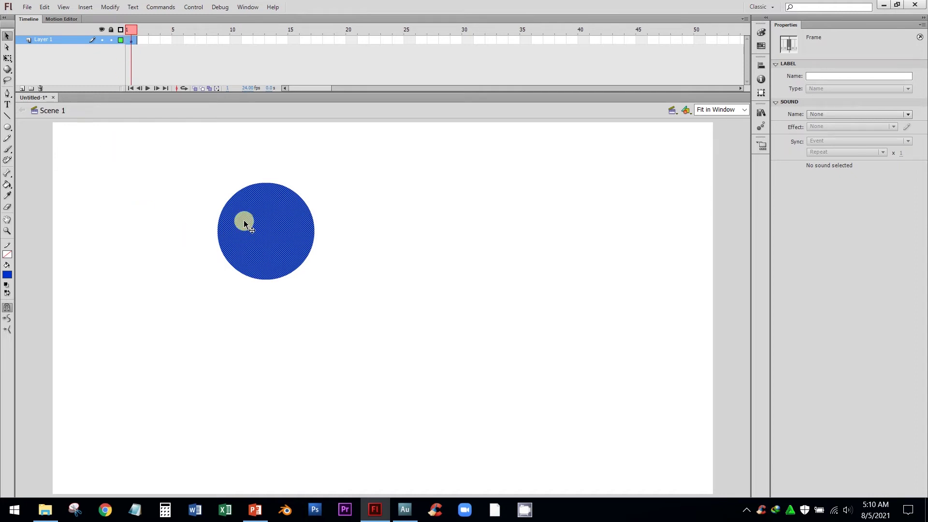
click(394, 225)
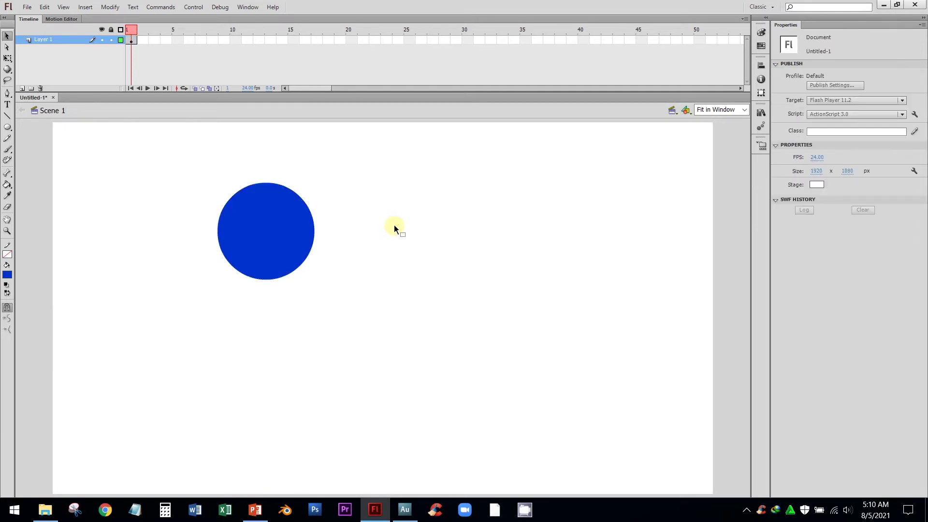
click(265, 225)
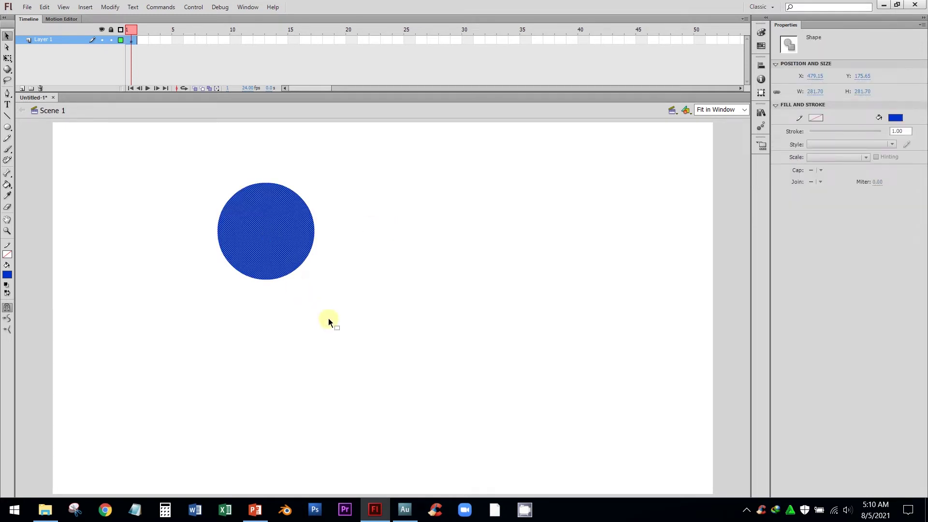
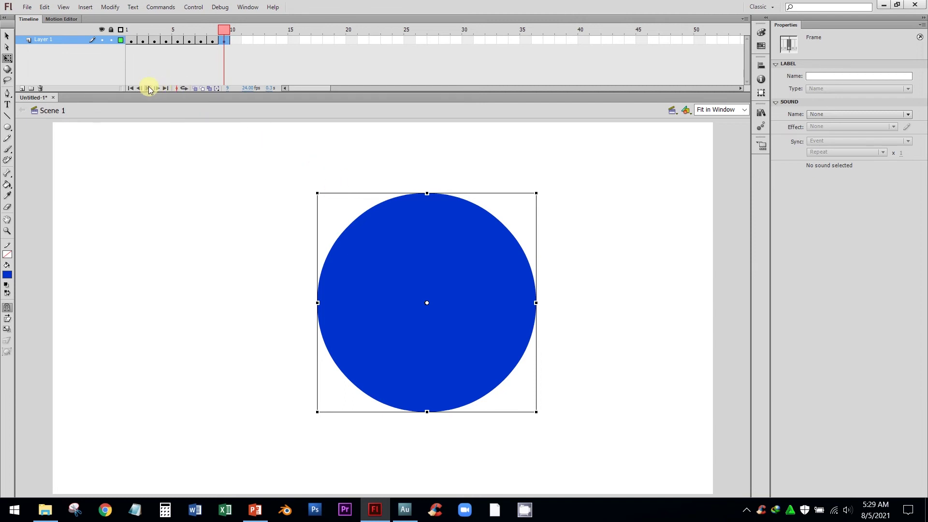
Step: Hide Layer 1, add a new layer above it and select the new layer's first frame
click(102, 39)
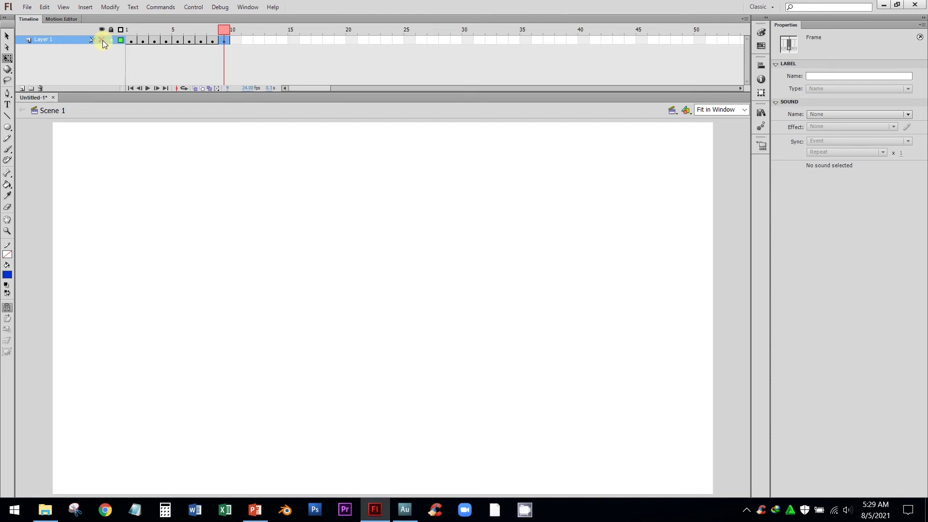
click(21, 88)
click(129, 39)
Step: Draw a blue circle about 229 px in diameter in the left part of the stage on Layer 2
click(9, 127)
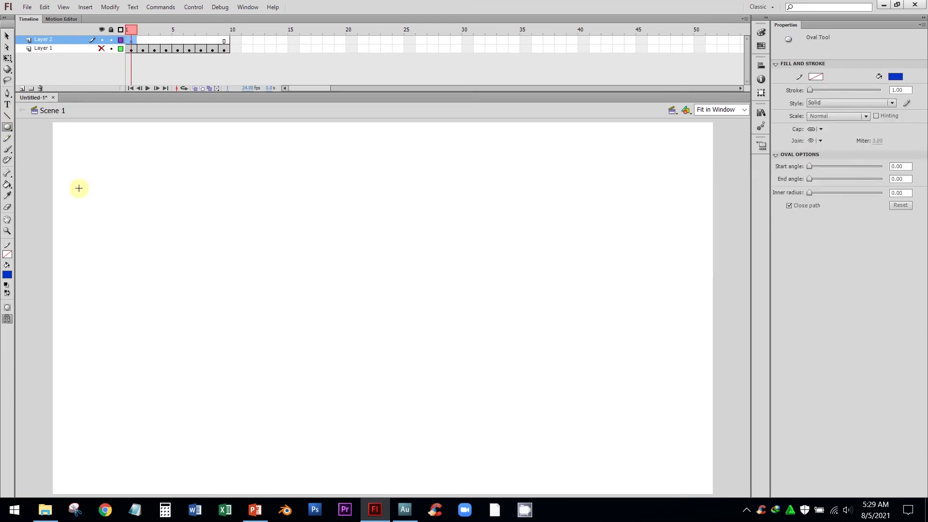
drag(143, 227, 221, 306)
click(7, 36)
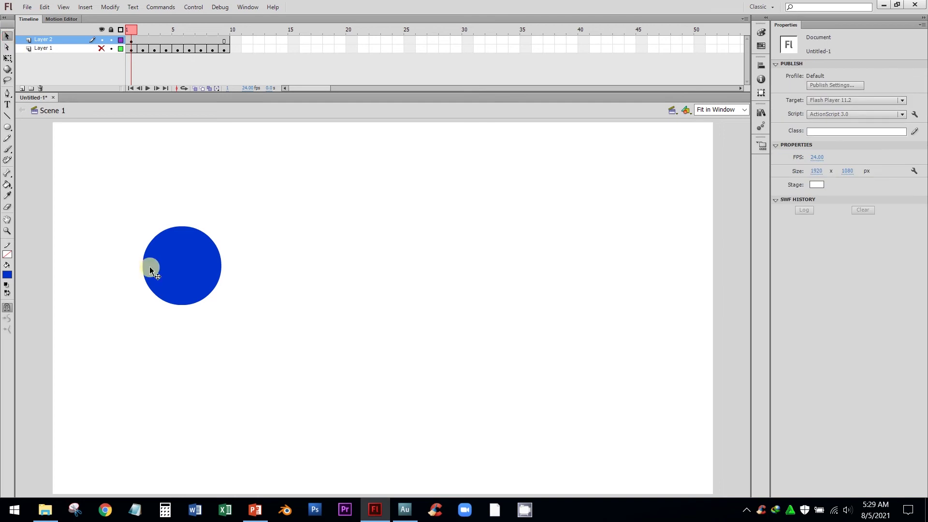
Step: Convert the circle on Layer 2 to a graphic symbol
click(170, 249)
right_click(168, 246)
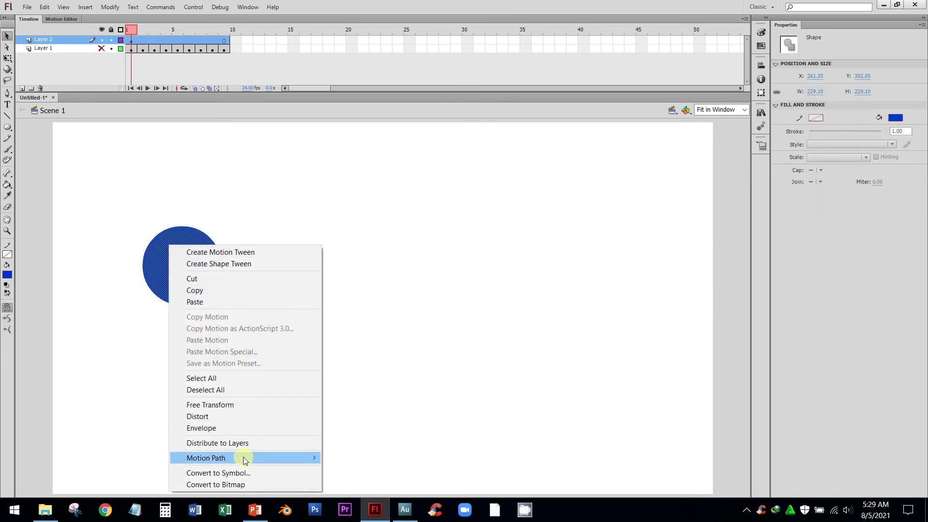
click(244, 472)
click(568, 192)
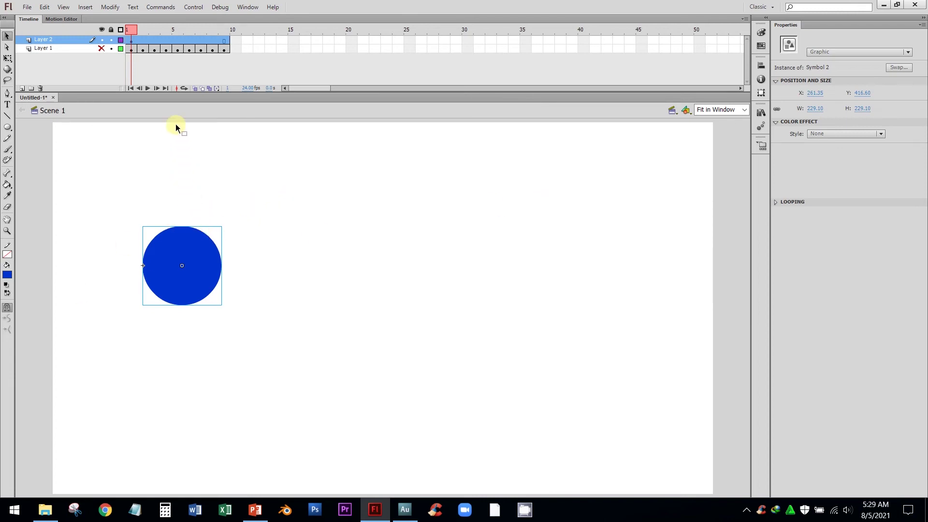
click(224, 40)
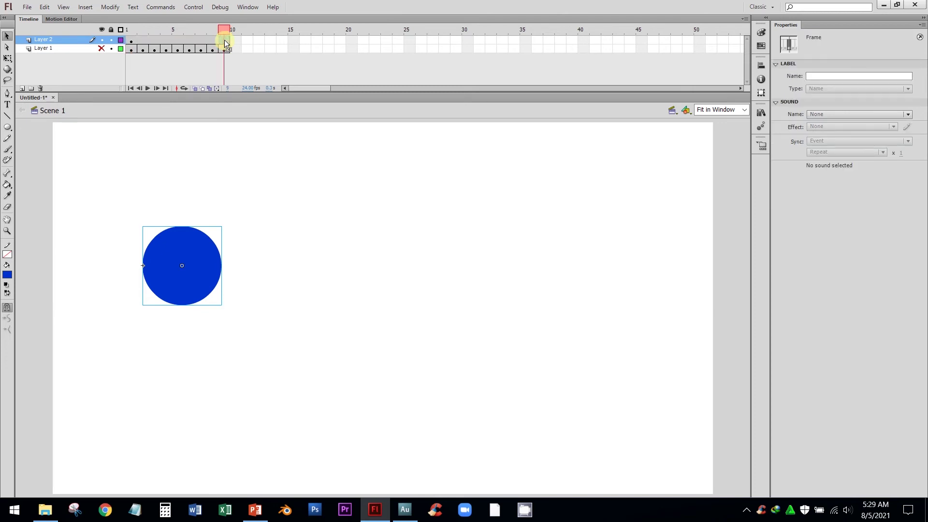
right_click(226, 43)
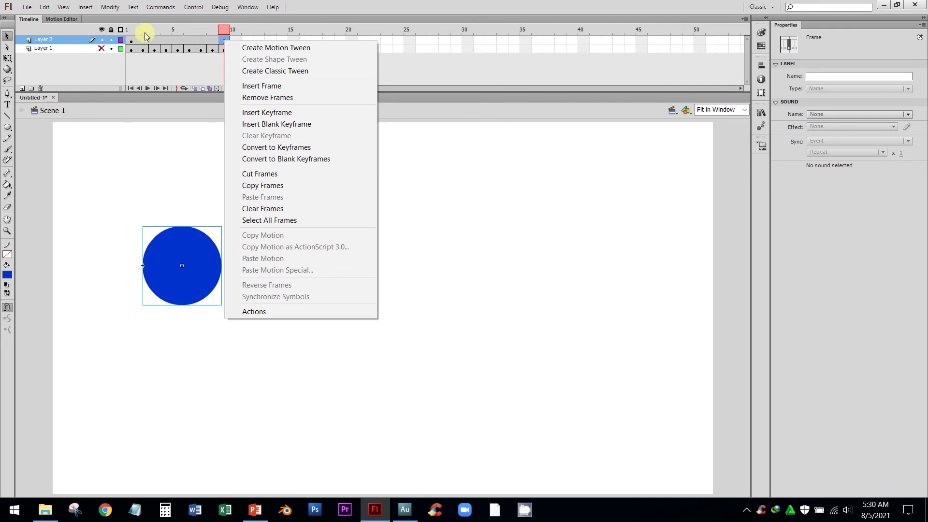
click(134, 43)
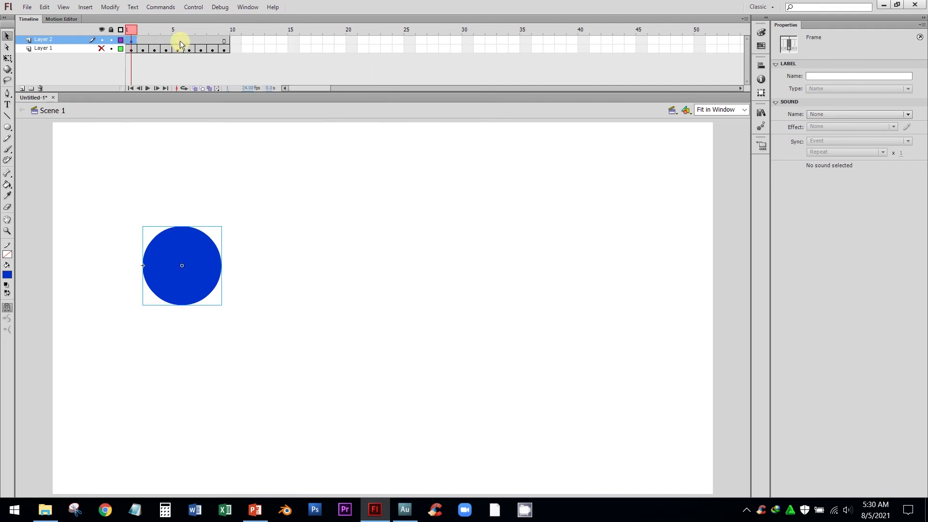
click(225, 42)
right_click(225, 42)
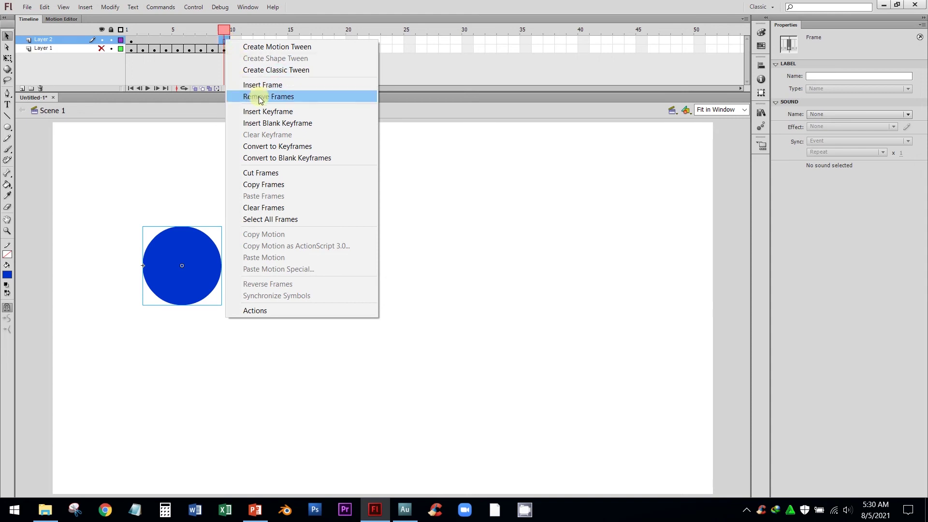
Step: Insert a keyframe at frame 10 of Layer 2
click(234, 37)
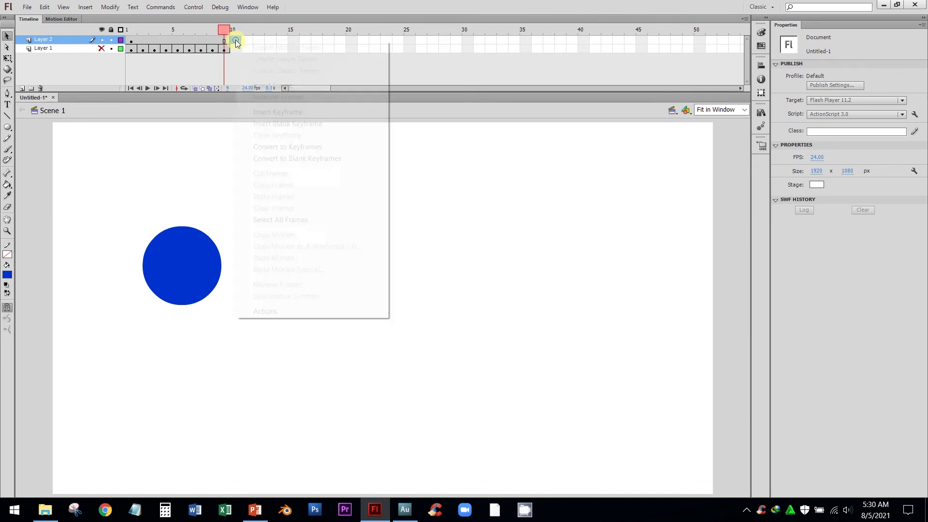
right_click(236, 40)
click(267, 111)
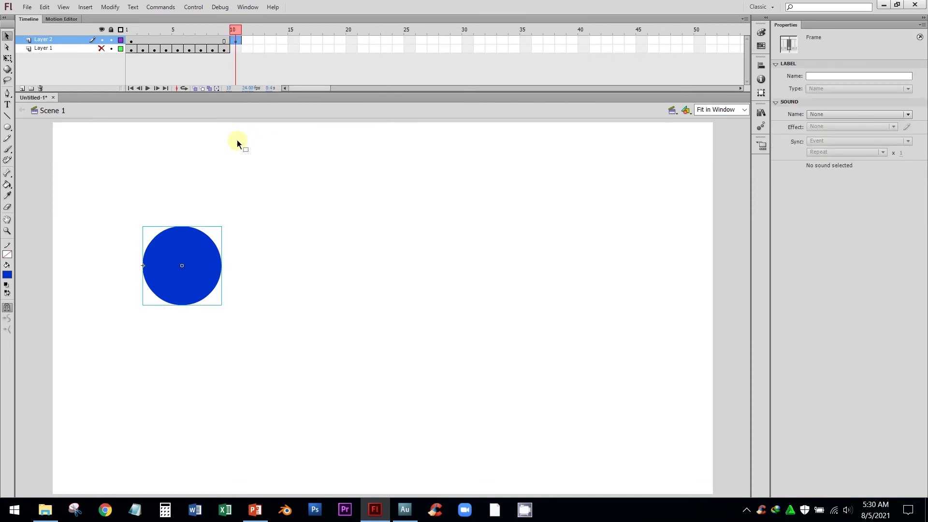
Step: On frame 10, move the circle horizontally to about X 777 and enlarge it with Free Transform to about 462 px
click(236, 41)
drag(198, 233, 369, 245)
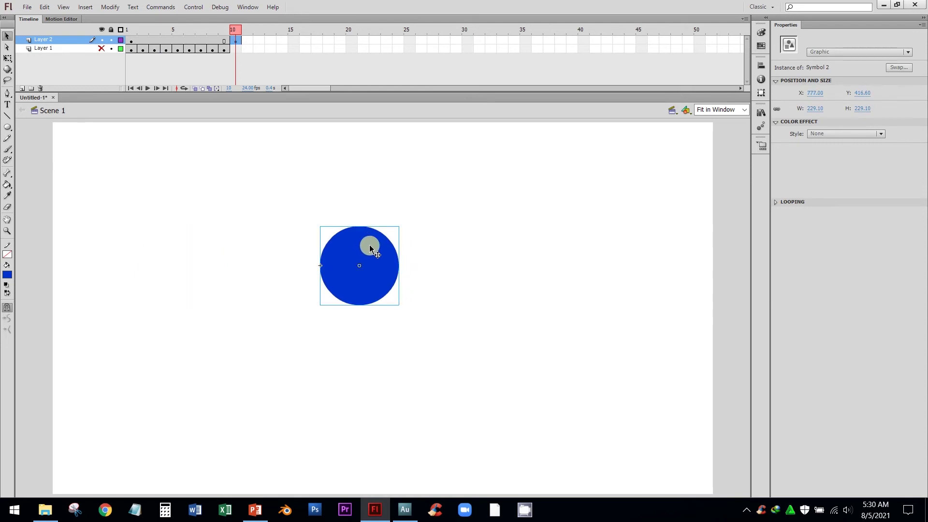
click(7, 58)
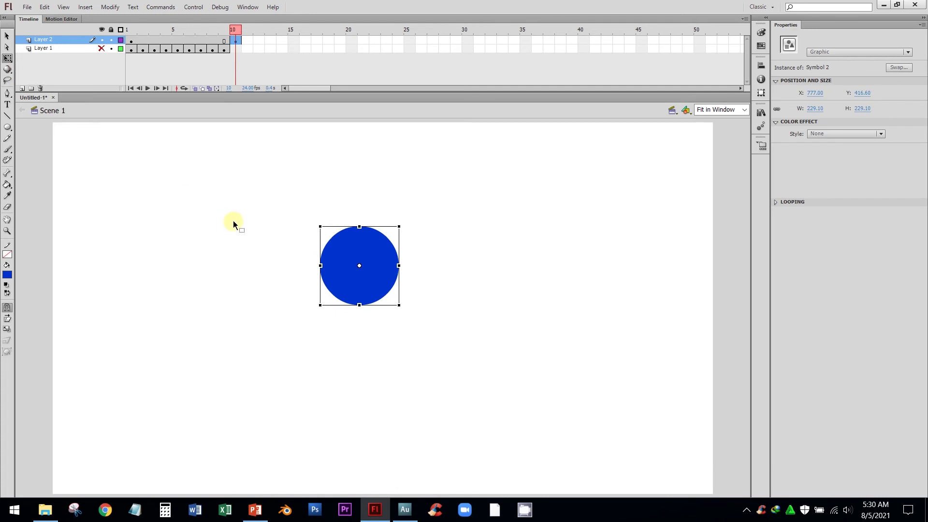
drag(400, 227, 439, 184)
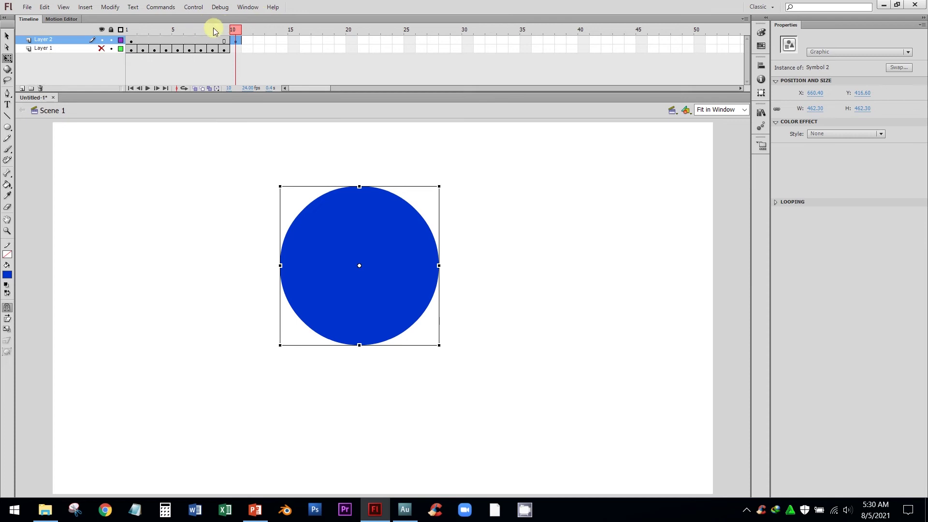
Step: Switch between frames 1 and 10 of Layer 2 to compare the circle's position and size
click(130, 41)
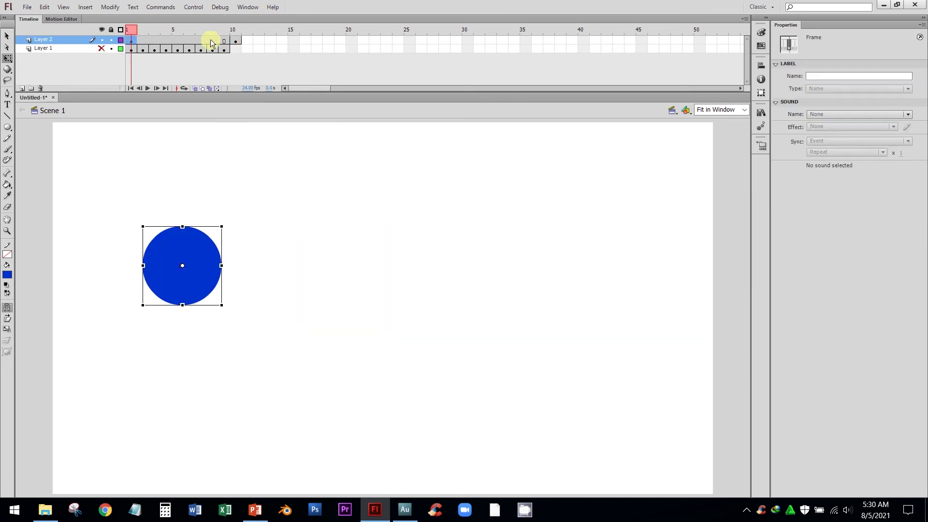
click(236, 39)
click(130, 38)
click(236, 40)
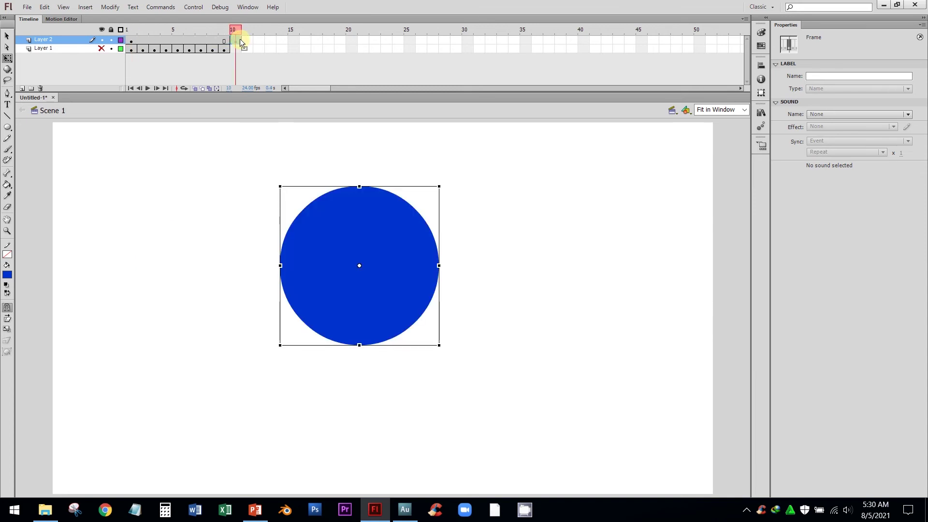
click(132, 43)
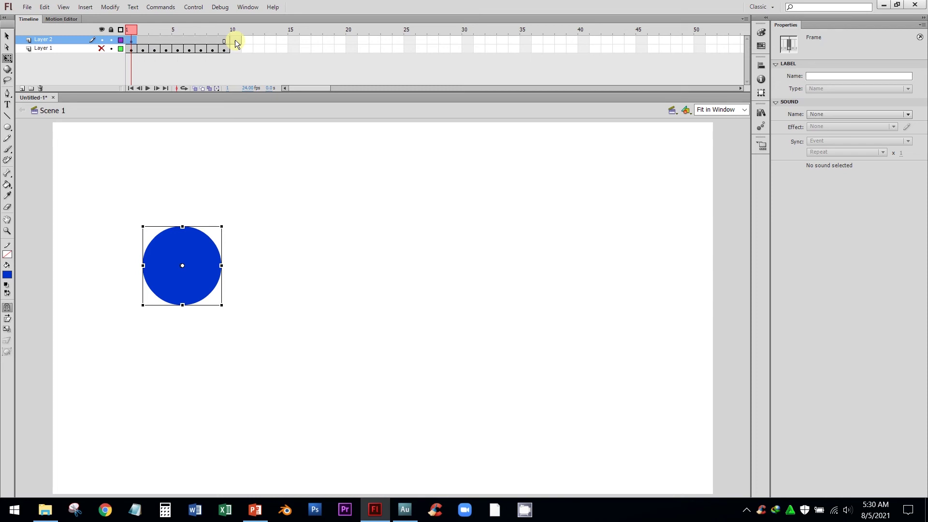
click(236, 42)
click(132, 41)
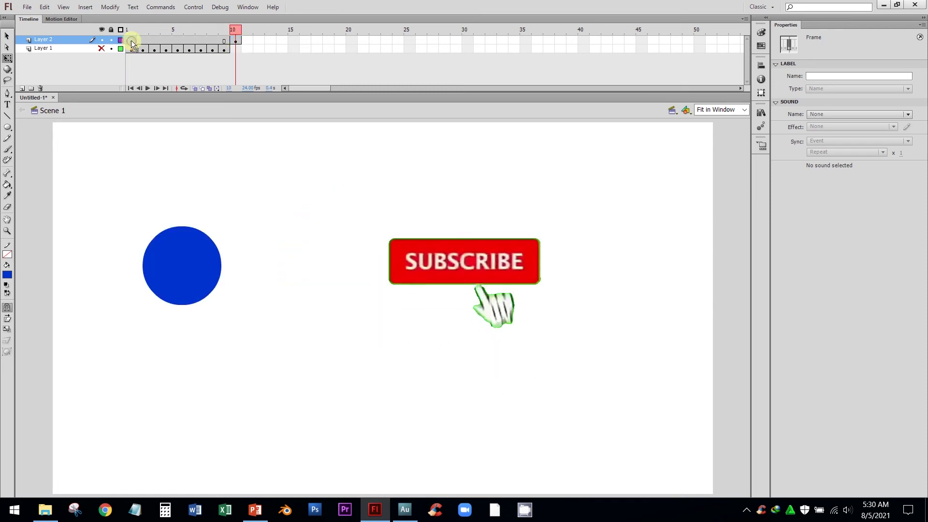
click(234, 42)
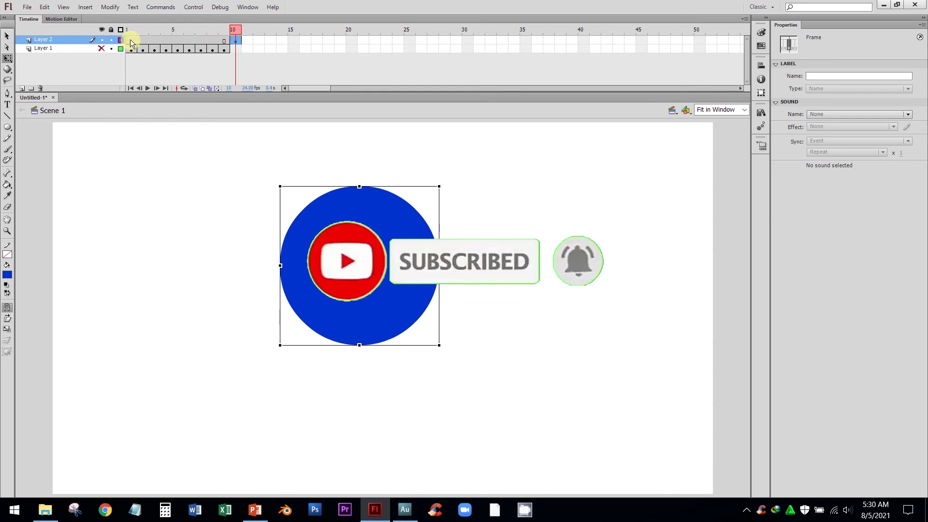
click(132, 41)
click(239, 40)
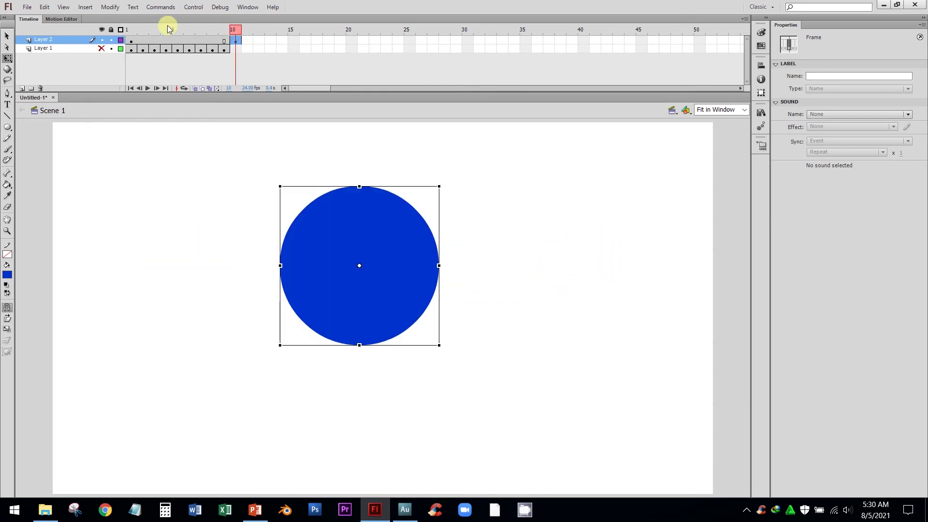
Step: Check the in-between frames of Layer 2 and return to its first keyframe
click(178, 40)
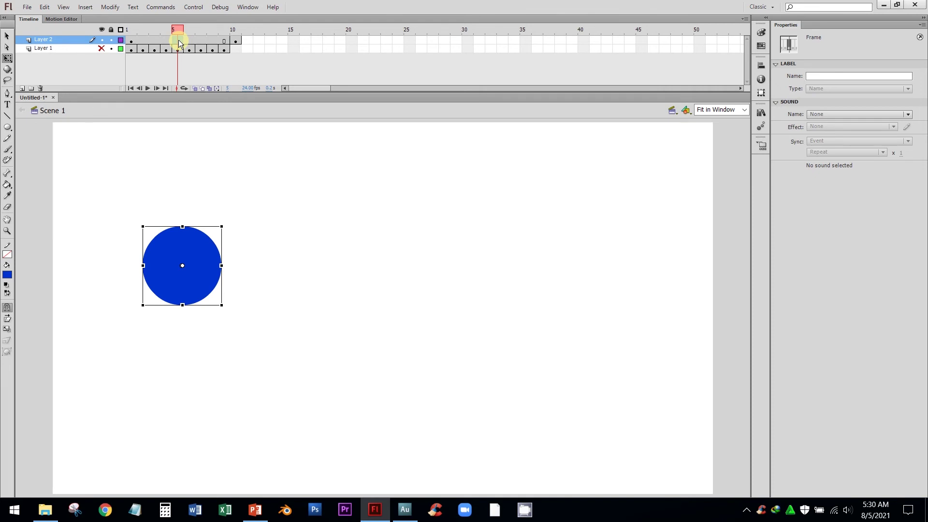
click(143, 49)
drag(149, 38, 200, 37)
click(170, 40)
click(131, 40)
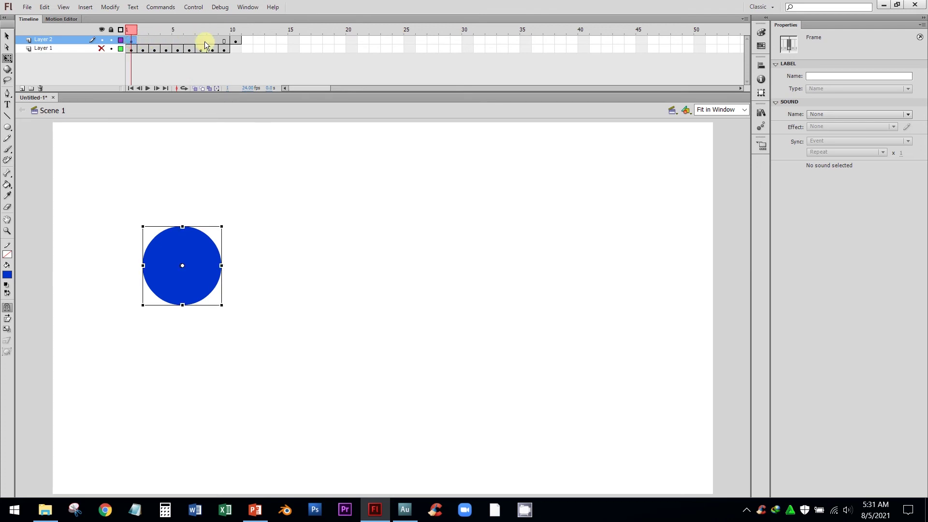
Step: Create a classic tween between the keyframes at frames 1 and 10 of Layer 2
click(236, 42)
click(129, 41)
click(181, 41)
right_click(182, 39)
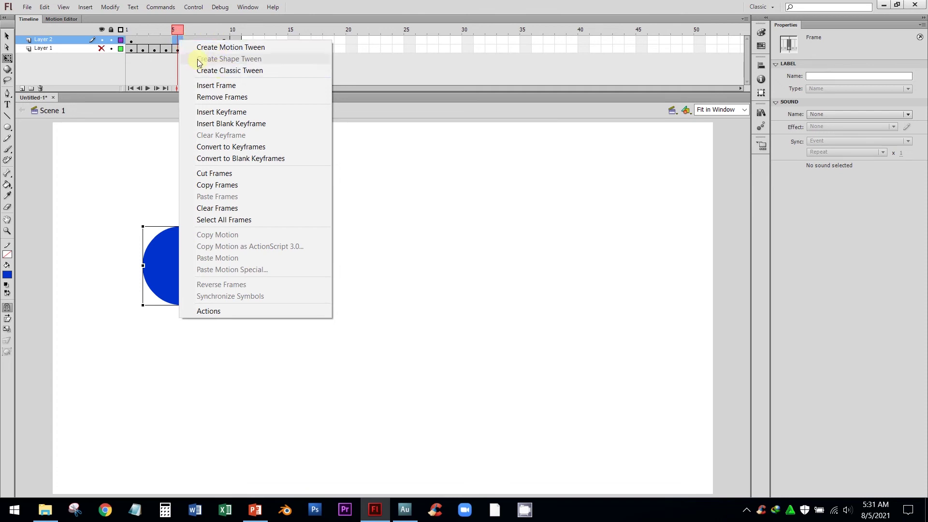
click(167, 41)
click(177, 41)
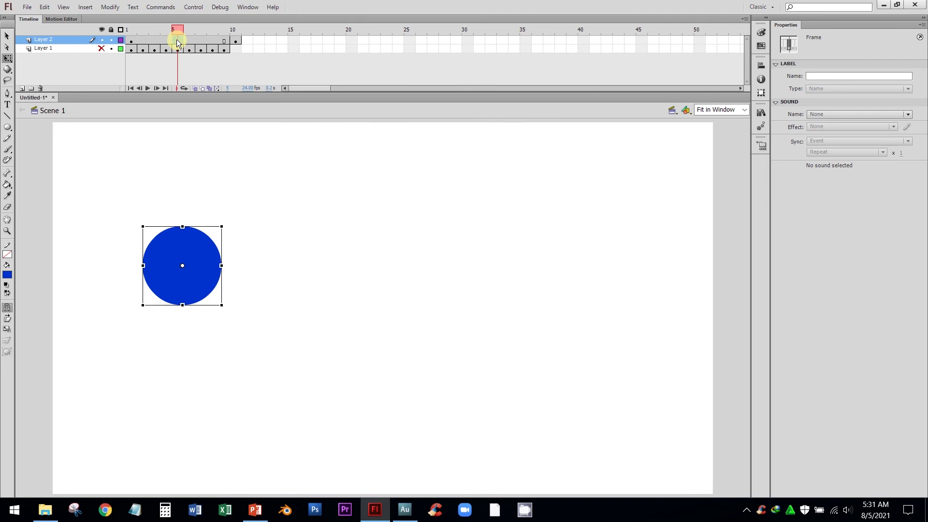
right_click(177, 41)
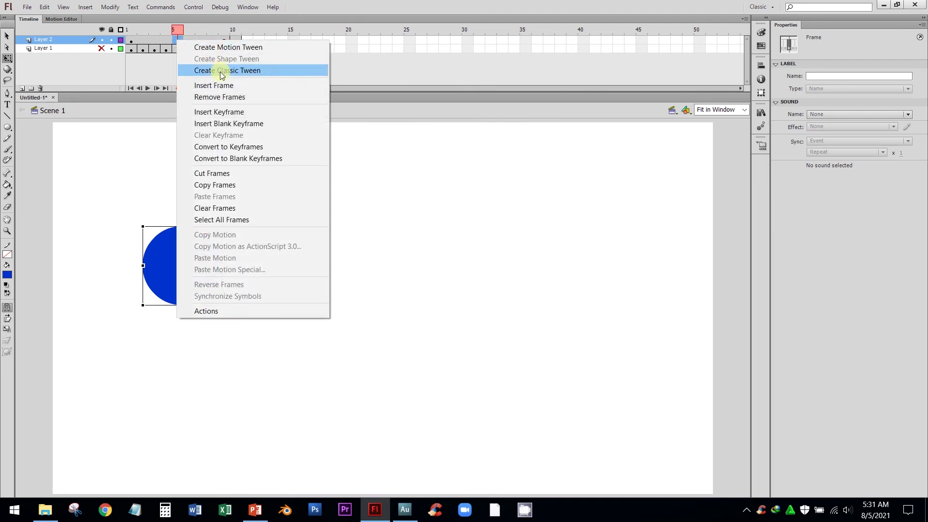
click(221, 73)
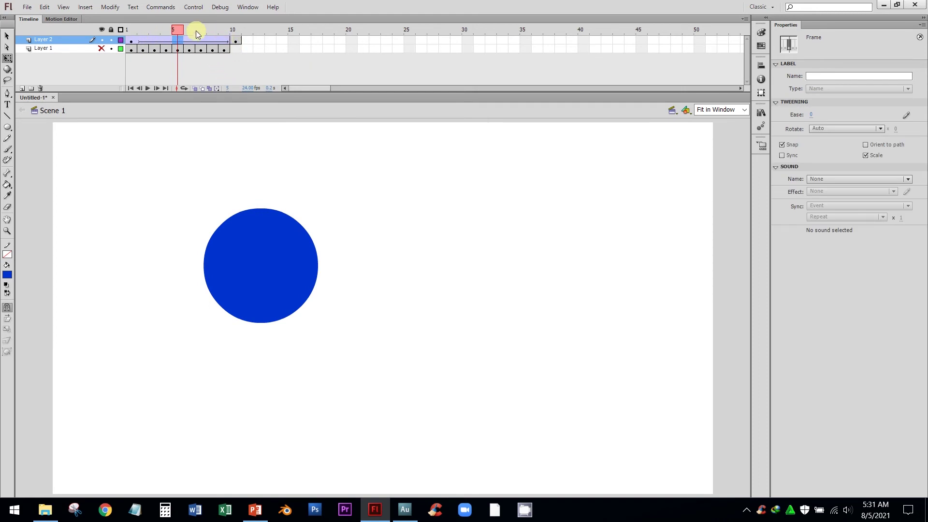
Step: Check the tweened circle on frame 2, then play the classic tween repeatedly from frame 1
click(141, 45)
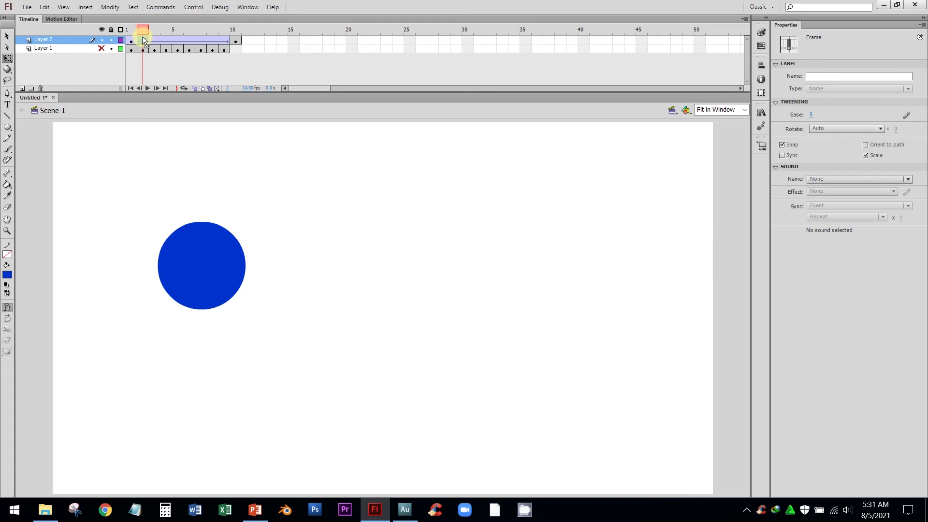
click(132, 31)
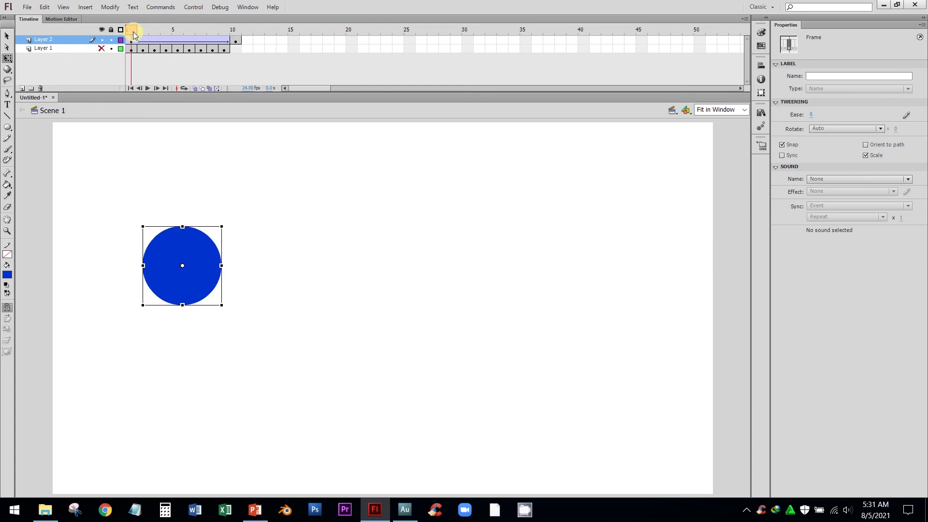
key(Return)
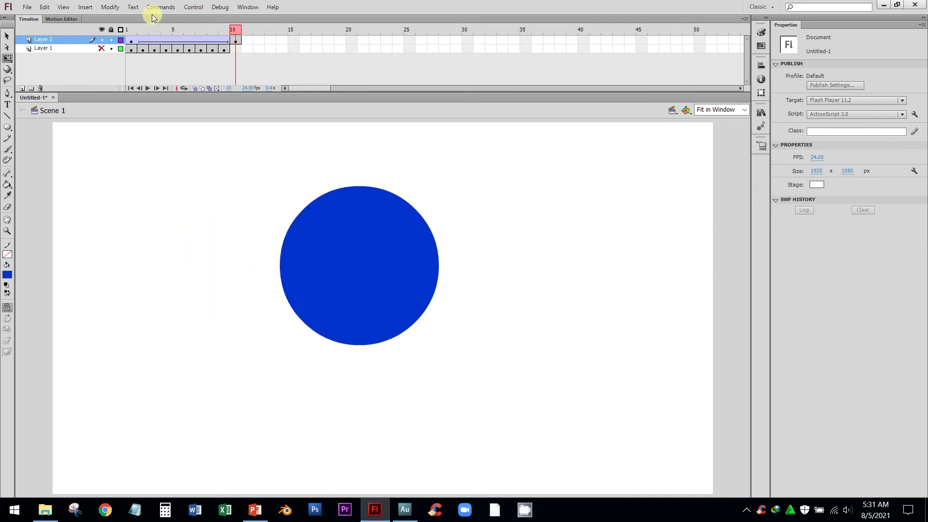
click(146, 89)
click(147, 89)
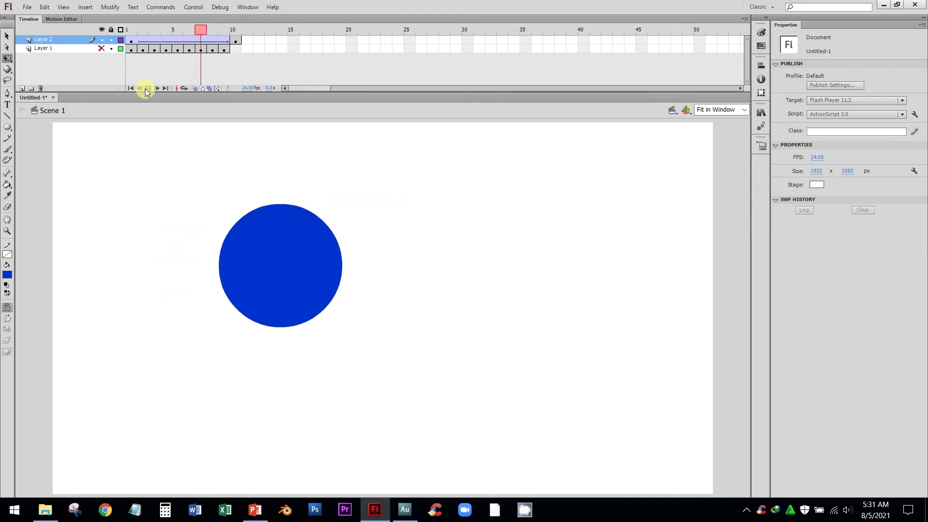
click(146, 90)
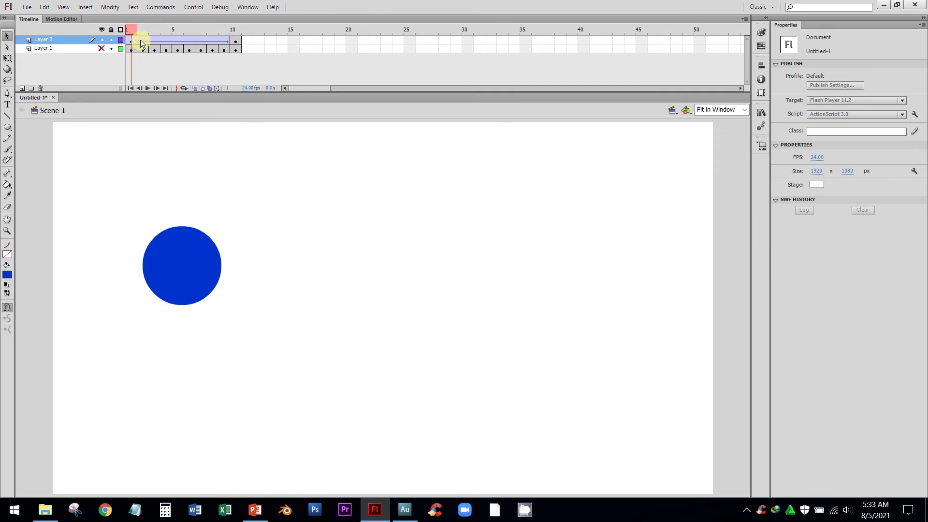
Step: Apply an Alpha color effect of 0% to the circle symbol on frame 1 of Layer 2
click(187, 248)
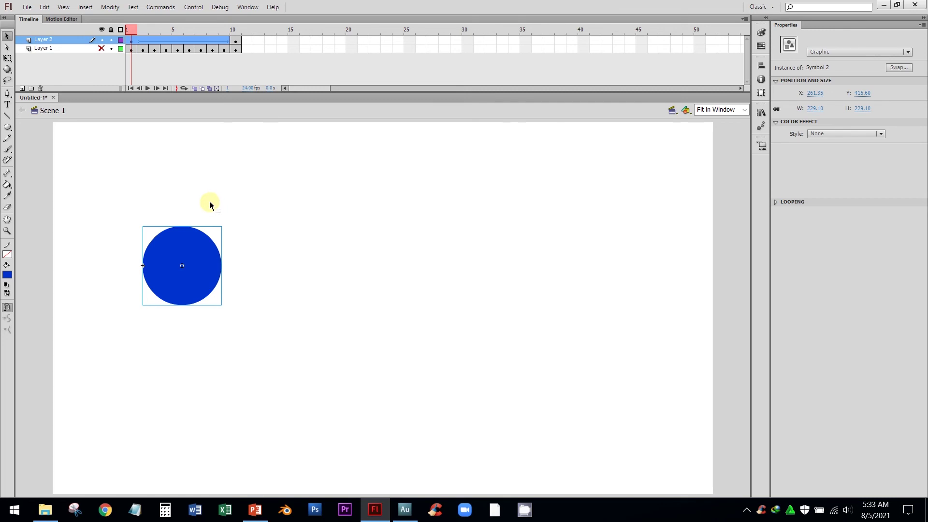
click(881, 134)
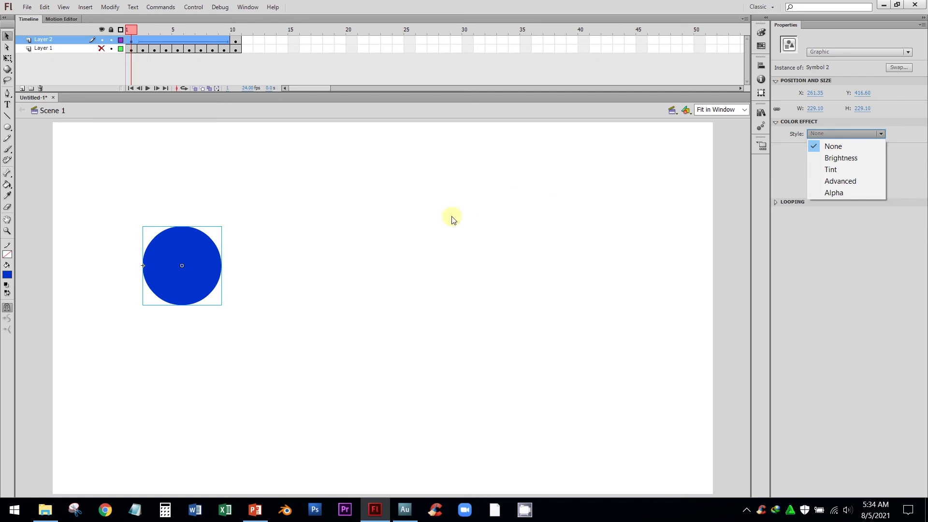
click(166, 261)
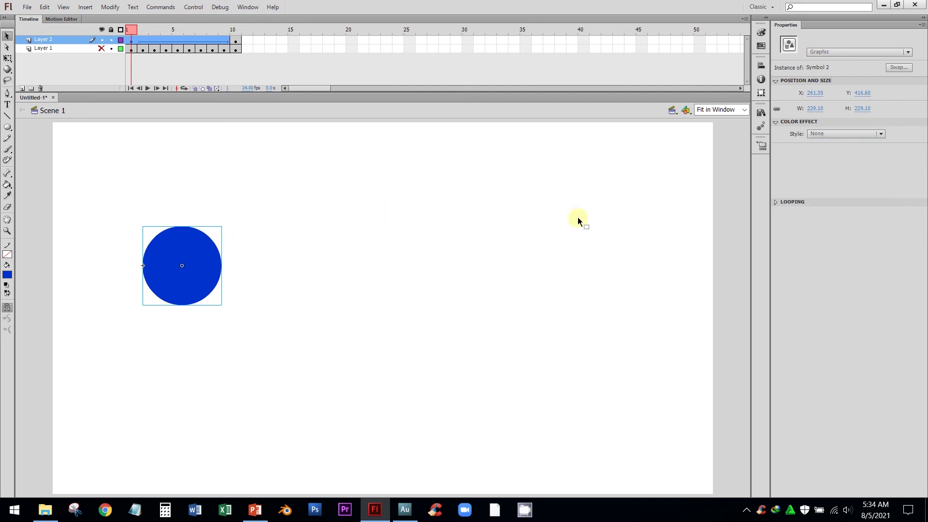
click(882, 135)
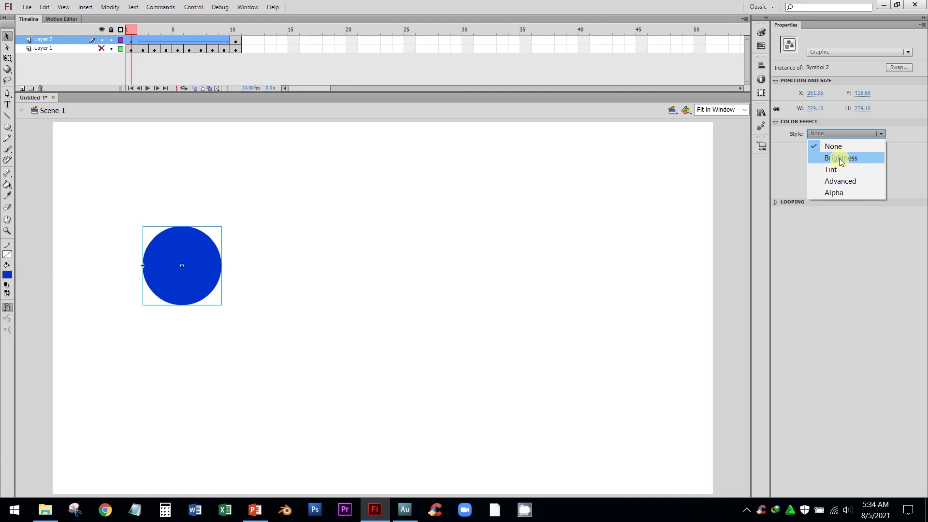
click(841, 192)
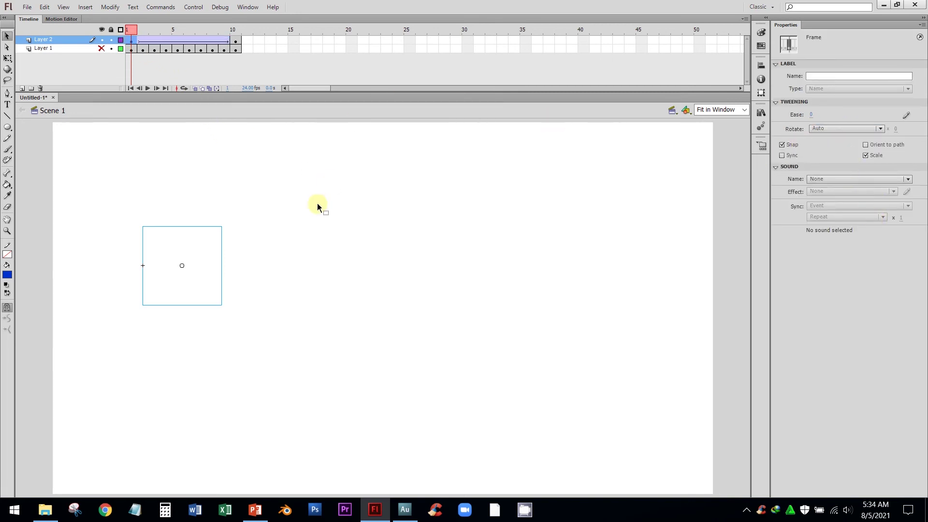
click(155, 248)
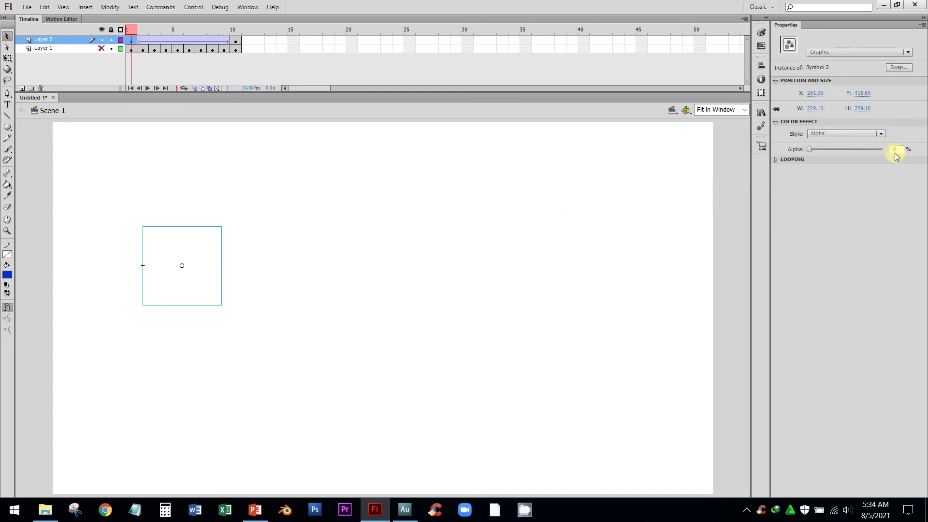
Step: Apply an Alpha color effect of 100% to the circle symbol on frame 10 of Layer 2
click(236, 42)
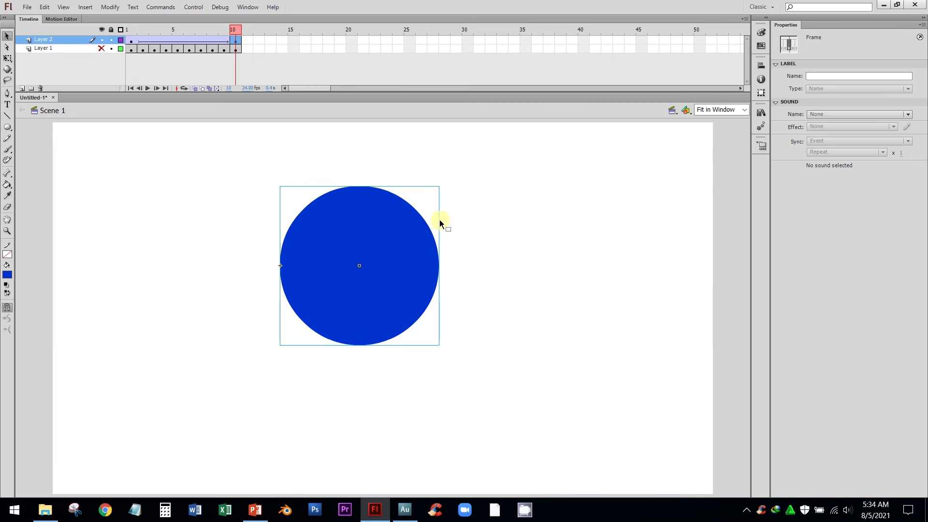
click(417, 228)
click(881, 133)
click(851, 143)
click(883, 135)
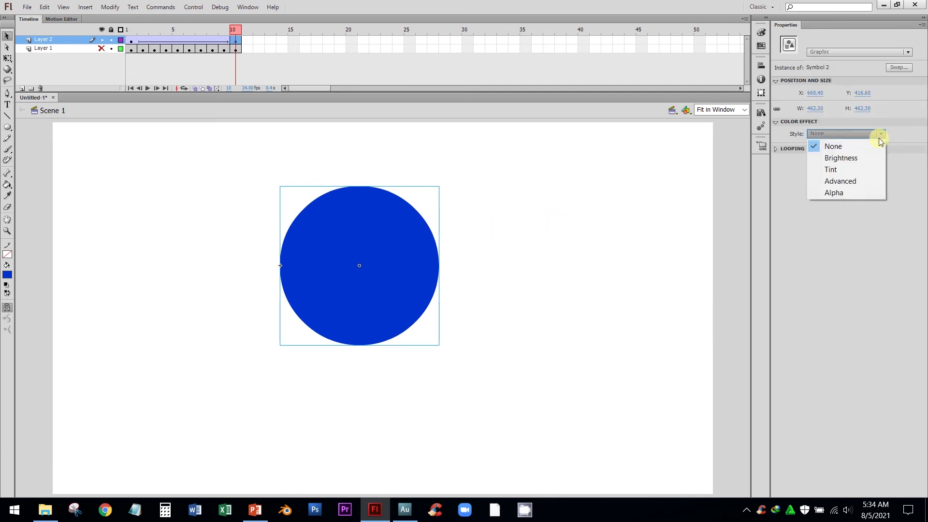
click(867, 193)
drag(810, 149, 909, 143)
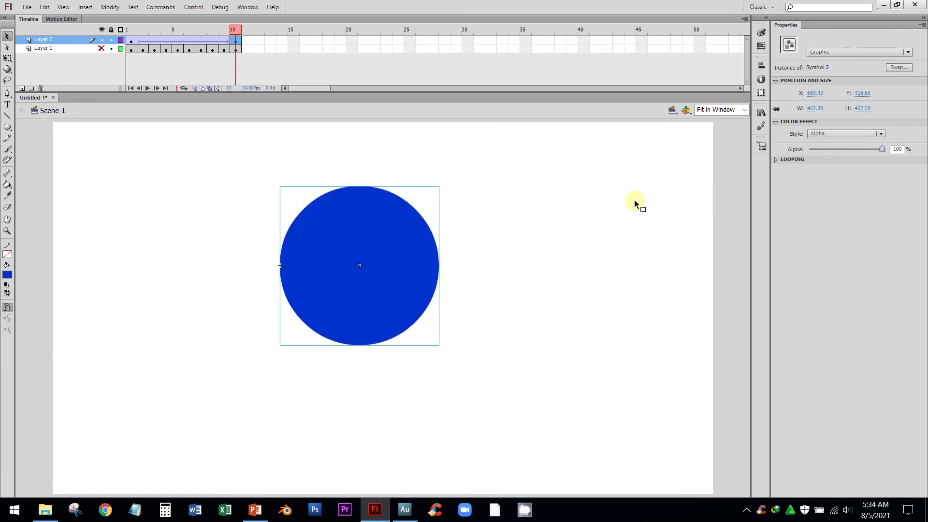
click(613, 198)
Step: Return to frame 1 and play the circle's fade-in animation several times
mouse_move(233, 30)
mouse_down()
mouse_move(109, 30)
mouse_move(234, 30)
mouse_up()
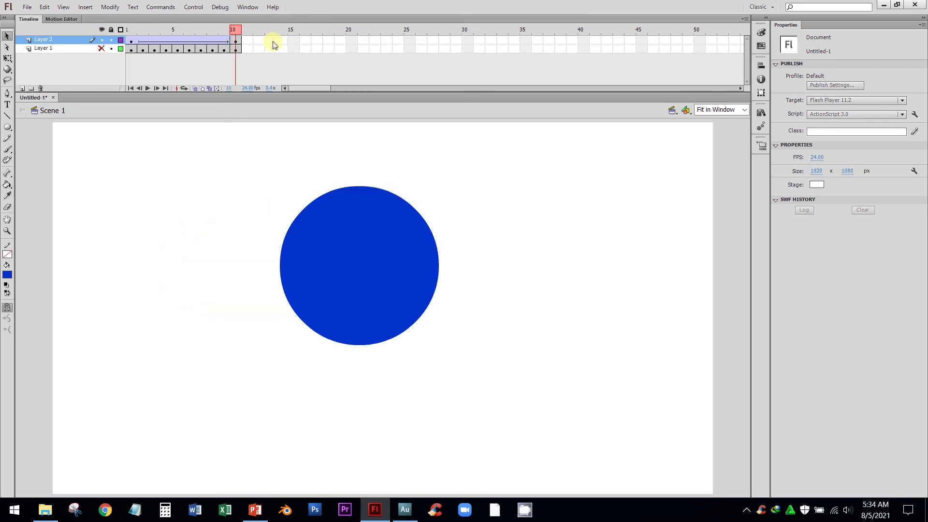
click(128, 41)
click(148, 88)
click(148, 88)
click(147, 88)
click(147, 88)
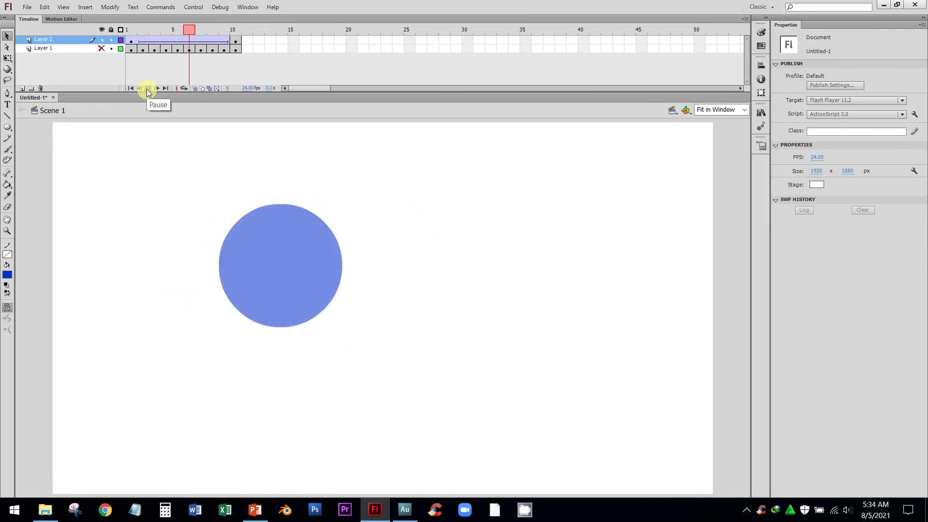
click(147, 88)
click(148, 88)
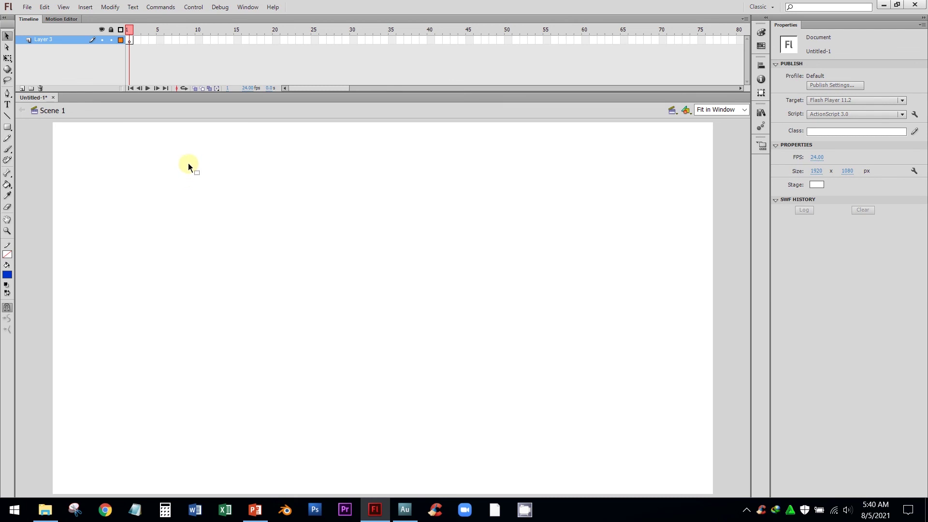
Step: Draw a blue square without a stroke on frame 1 of Layer 3 and shift it slightly down and to the right
click(8, 128)
drag(92, 191, 156, 254)
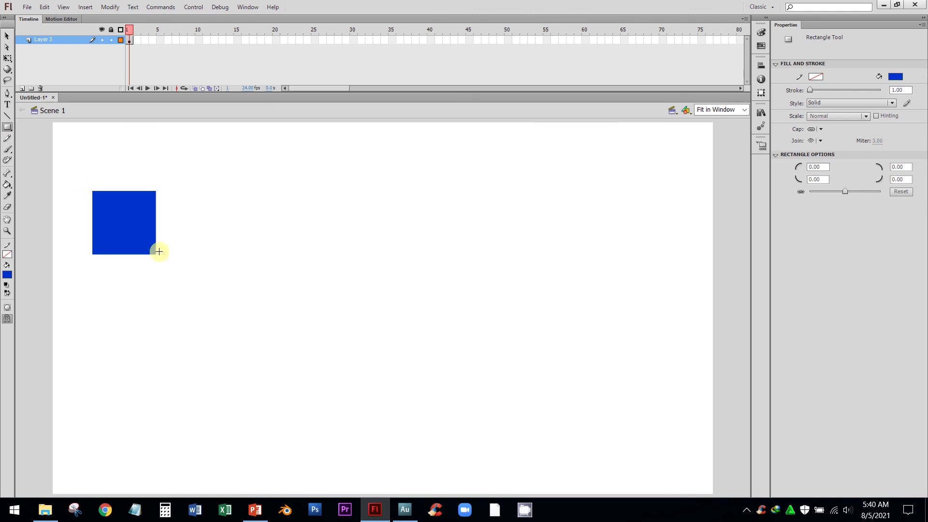
click(6, 37)
drag(108, 198, 155, 224)
click(146, 182)
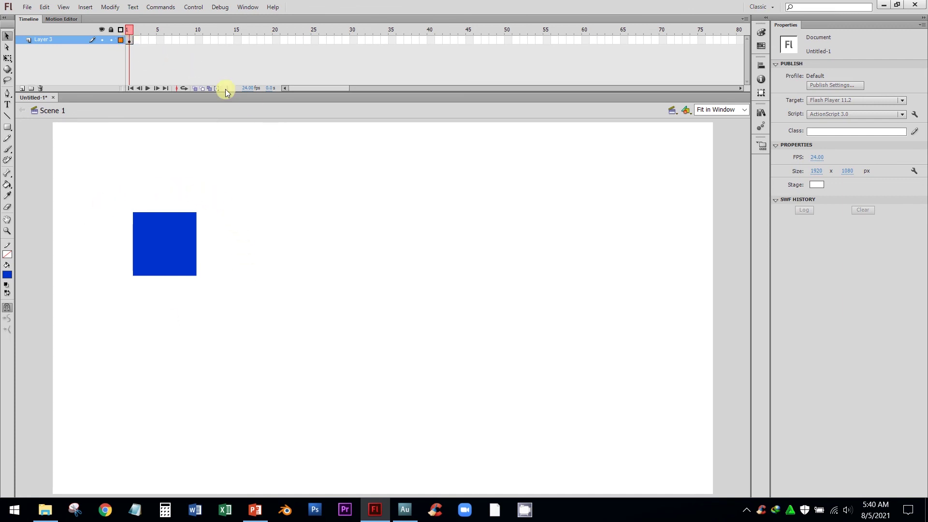
Step: Insert a blank keyframe at frame 150 of Layer 3
drag(294, 89, 379, 86)
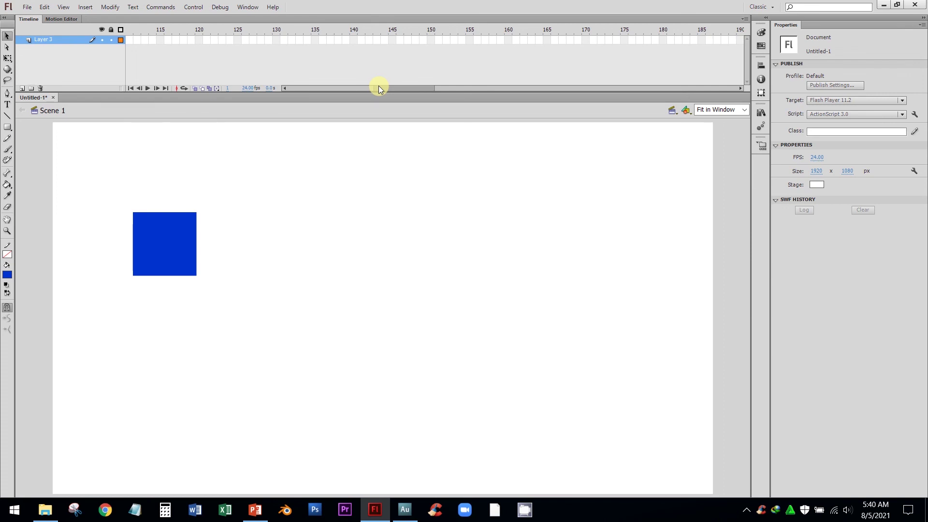
drag(378, 86, 378, 86)
right_click(430, 39)
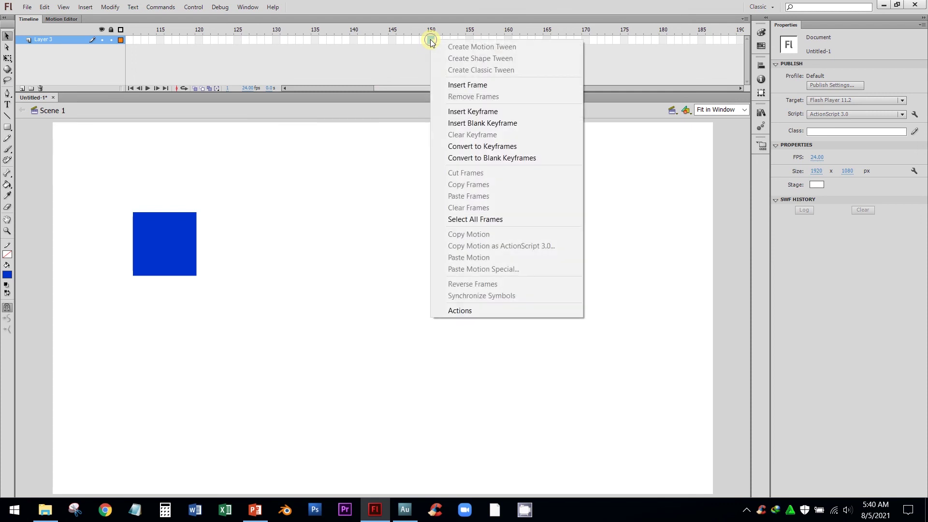
click(487, 124)
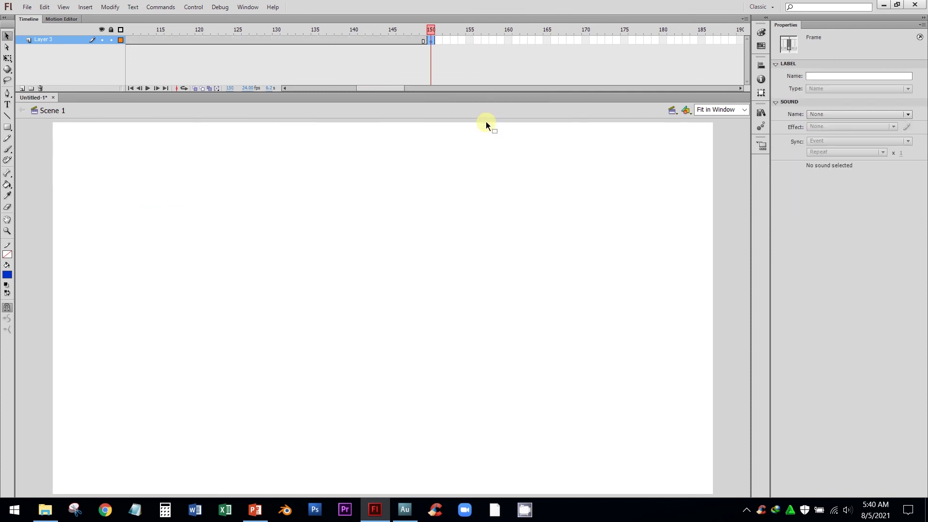
Step: Draw a blue circle about 230 px in diameter with the Oval tool on frame 150
click(7, 127)
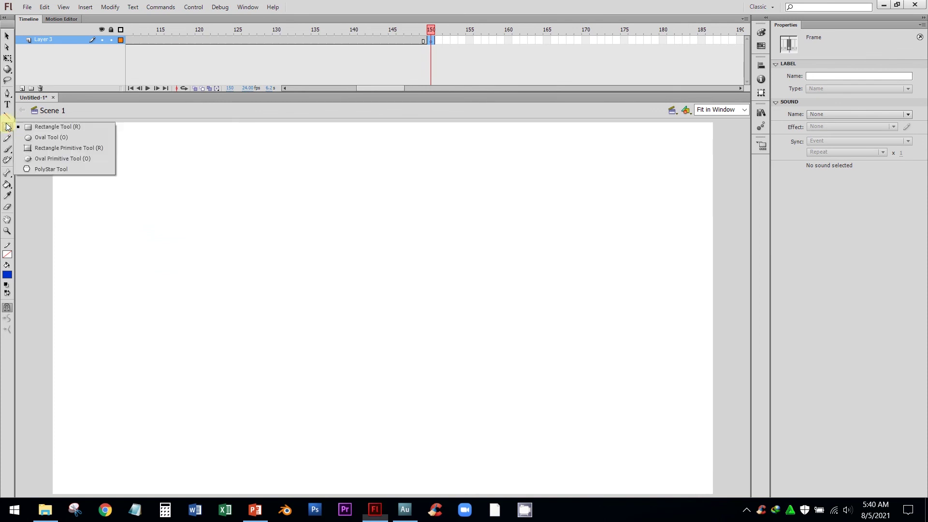
click(40, 141)
drag(403, 184, 480, 262)
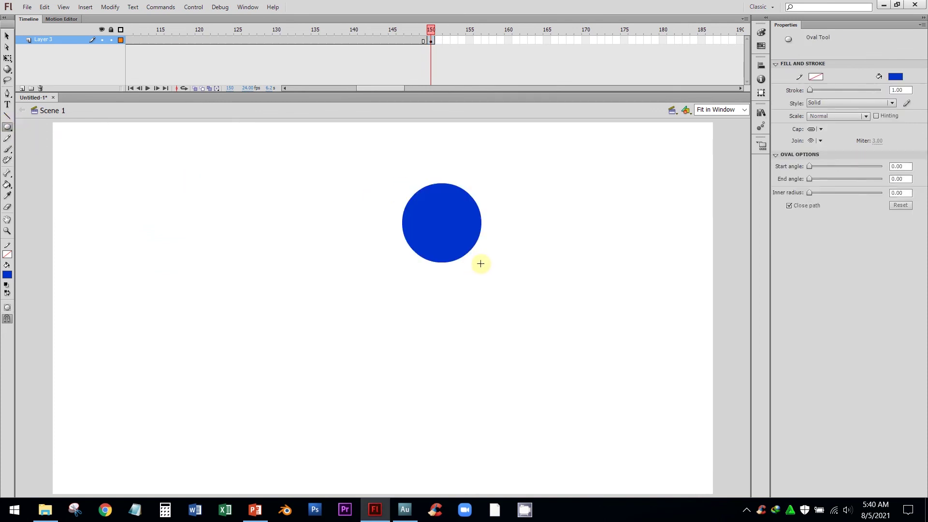
click(7, 36)
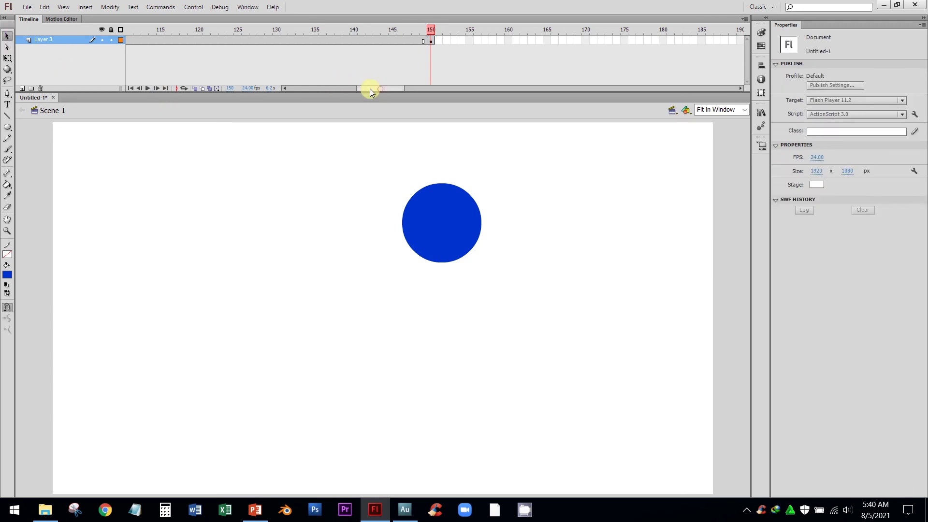
Step: Return the timeline view to its first frames and change the frame display size to Normal
drag(369, 89, 296, 89)
click(741, 20)
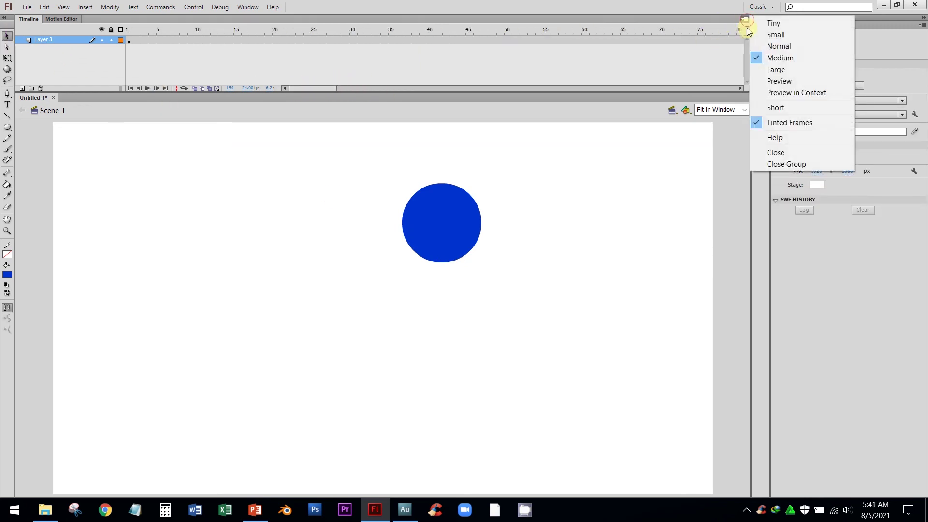
click(769, 45)
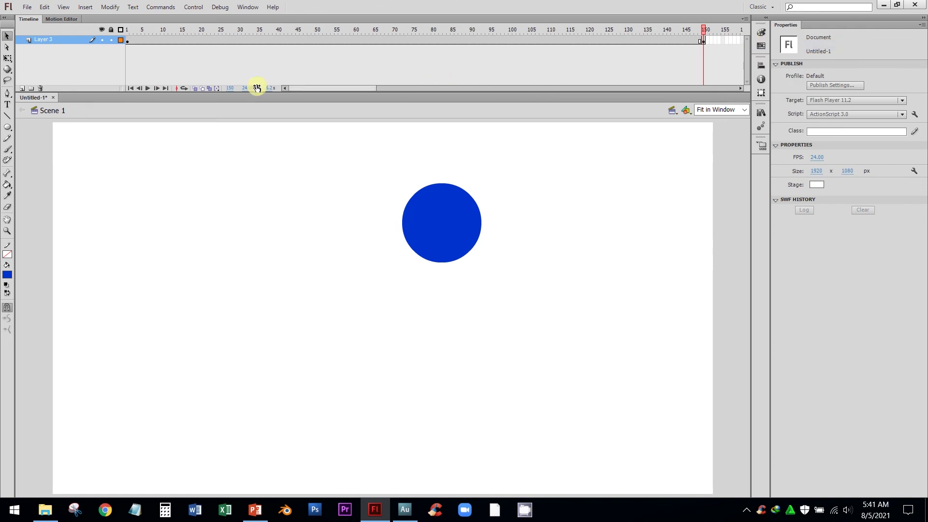
Step: Compare frames 1 and 150, and move the circle on frame 150 horizontally to about X 1464
click(128, 40)
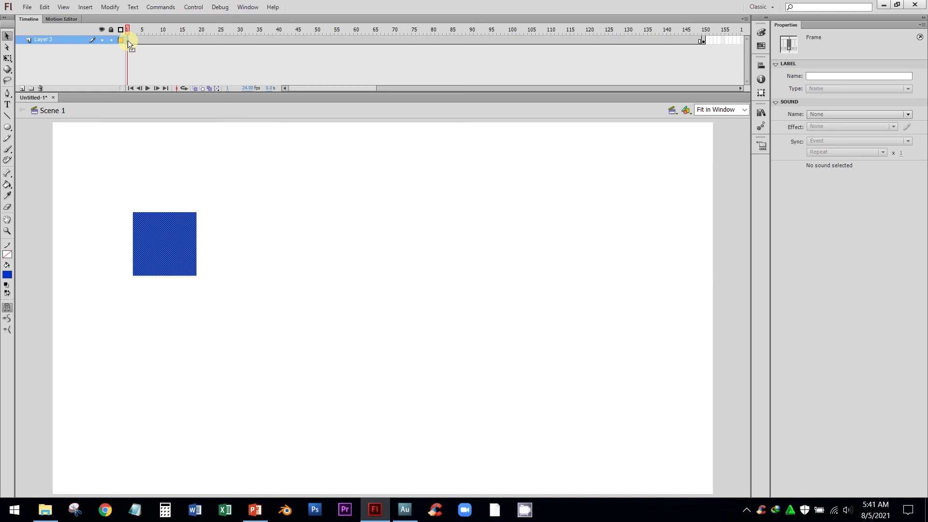
click(704, 40)
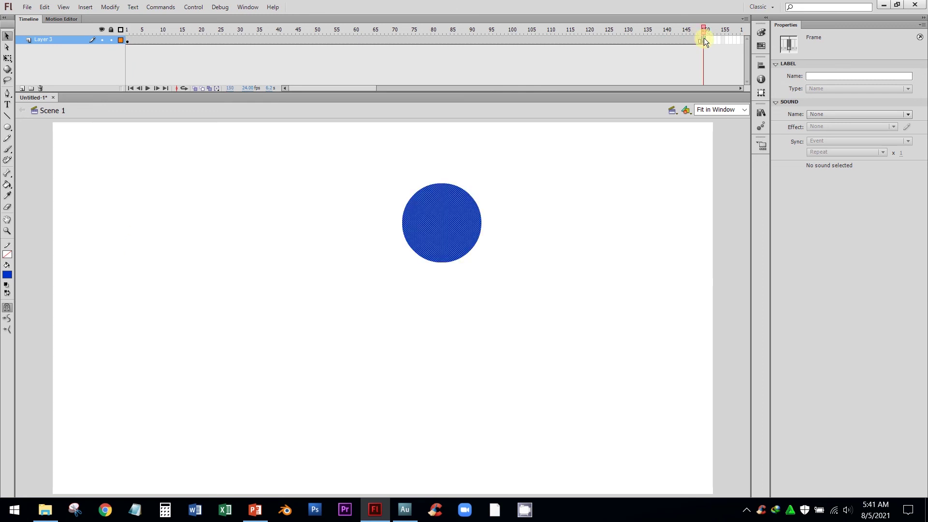
drag(445, 209, 599, 201)
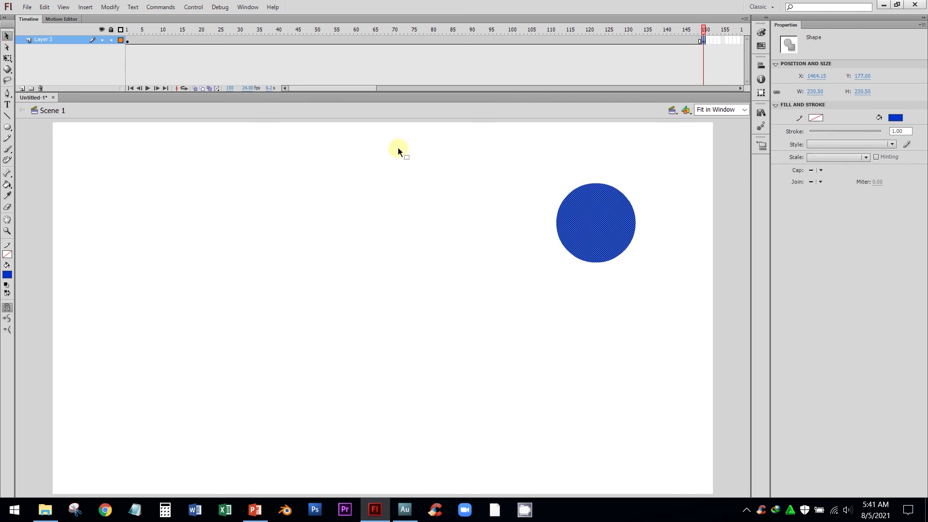
Step: Create a shape tween between frames 1 and 150 of Layer 3 and play it from the first frame
click(379, 39)
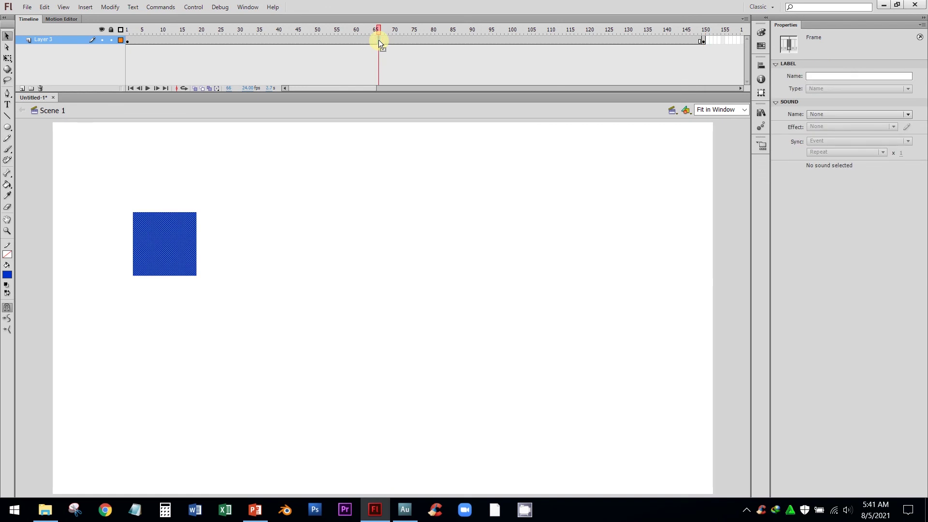
right_click(379, 40)
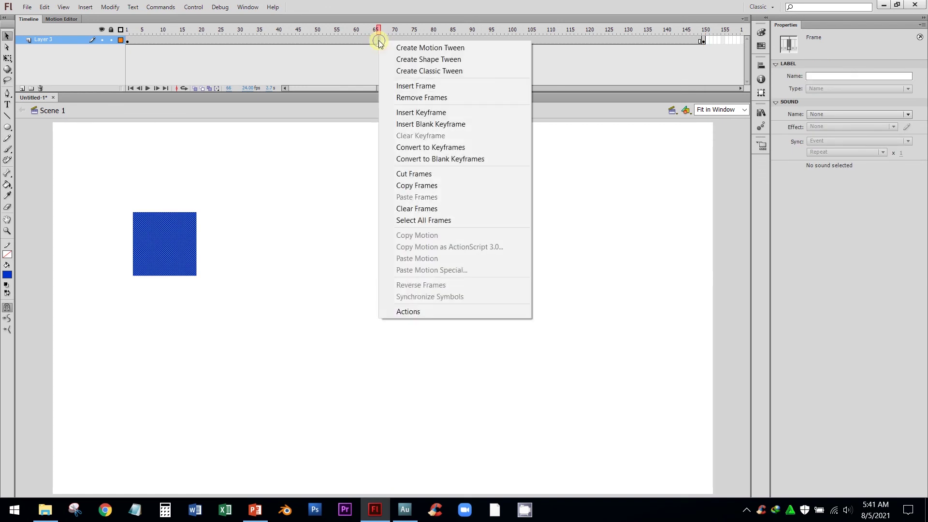
click(414, 60)
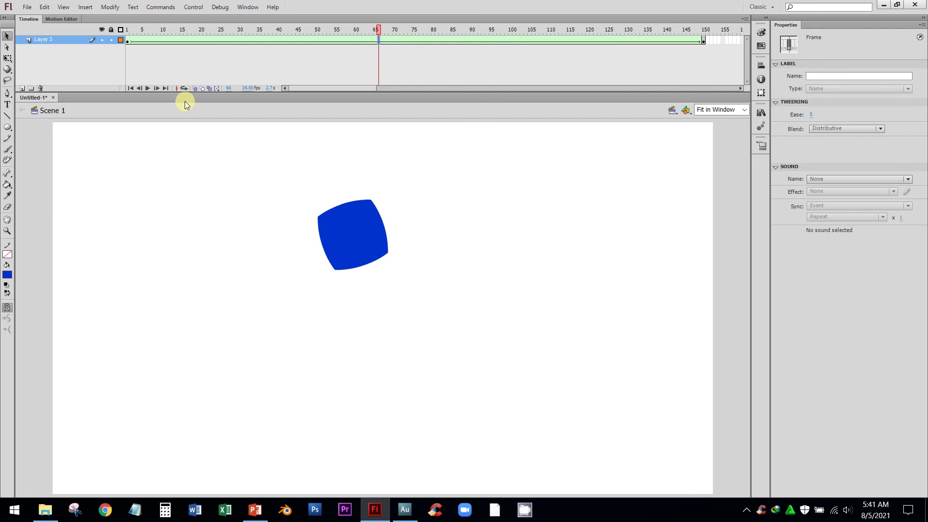
click(130, 89)
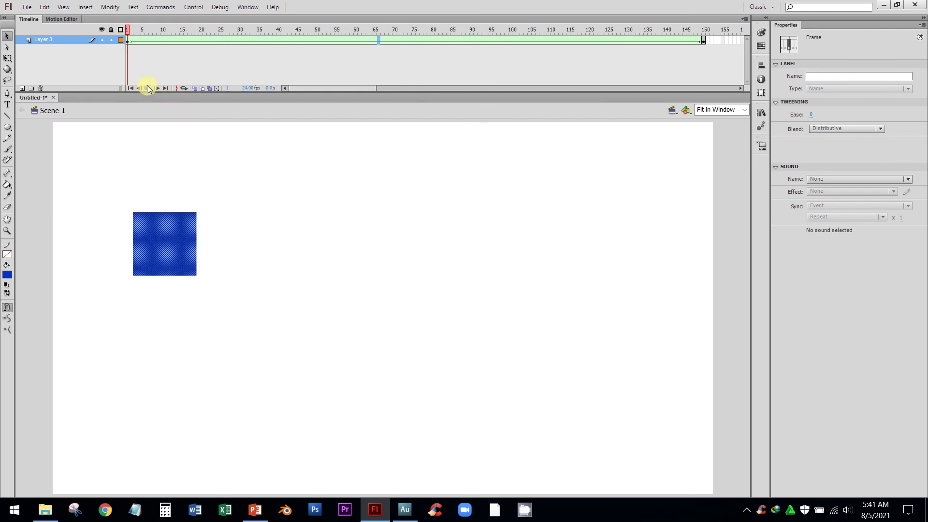
click(148, 89)
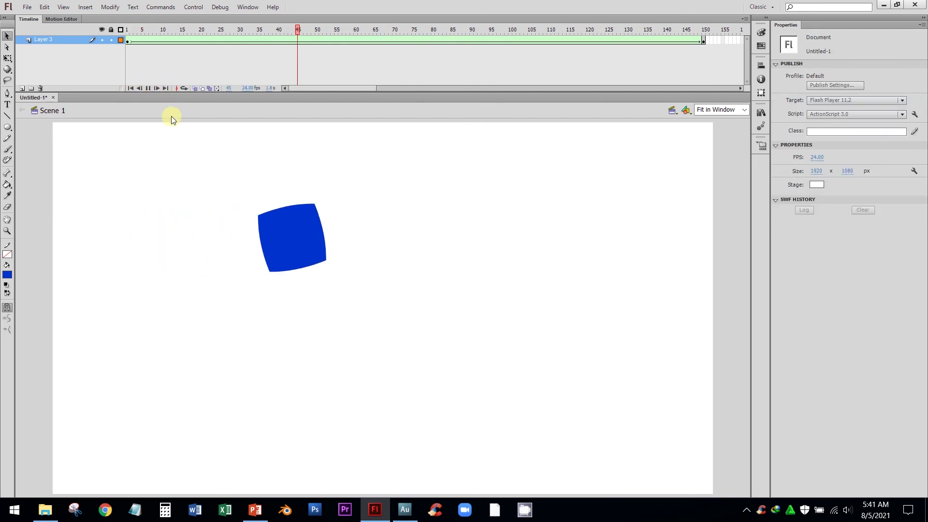